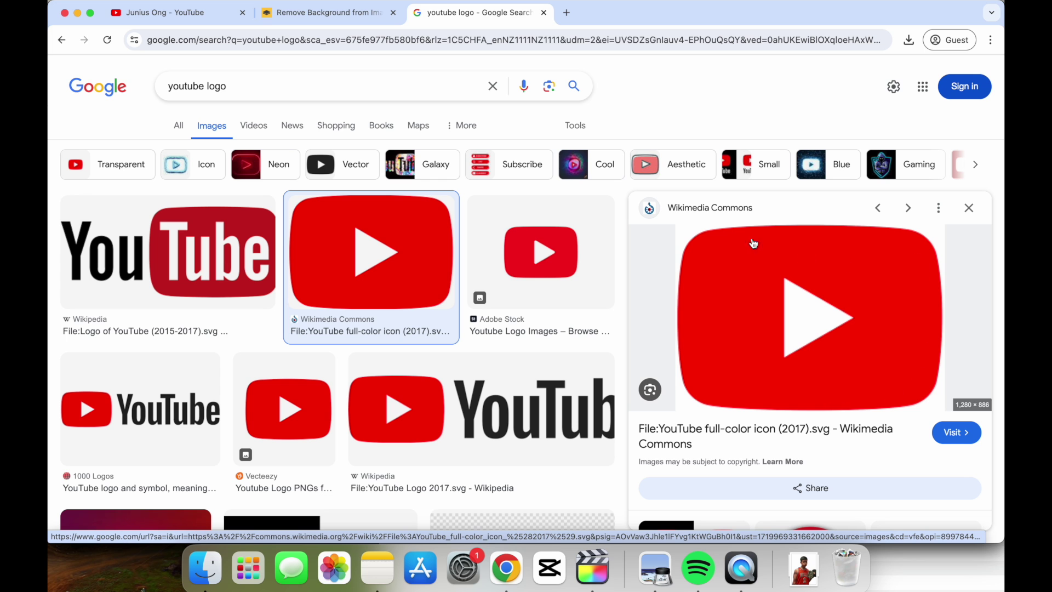
# Copy the Wikimedia Commons YouTube icon from the image search and paste it into remove.bg to remove its background.
pyautogui.rightClick(736, 245)
pyautogui.click(767, 378)
pyautogui.click(329, 12)
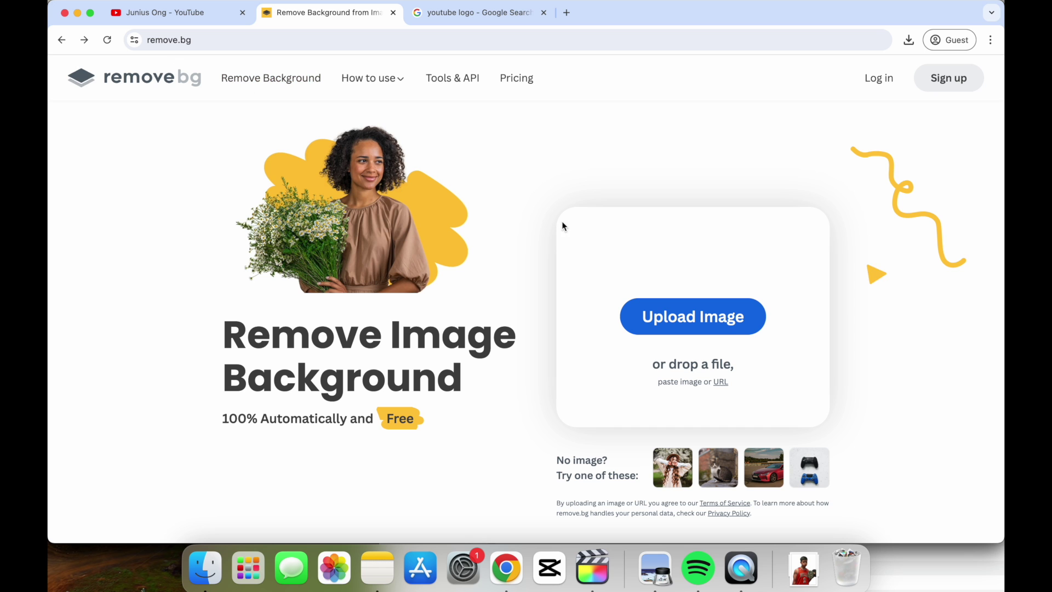
pyautogui.press('super+v')
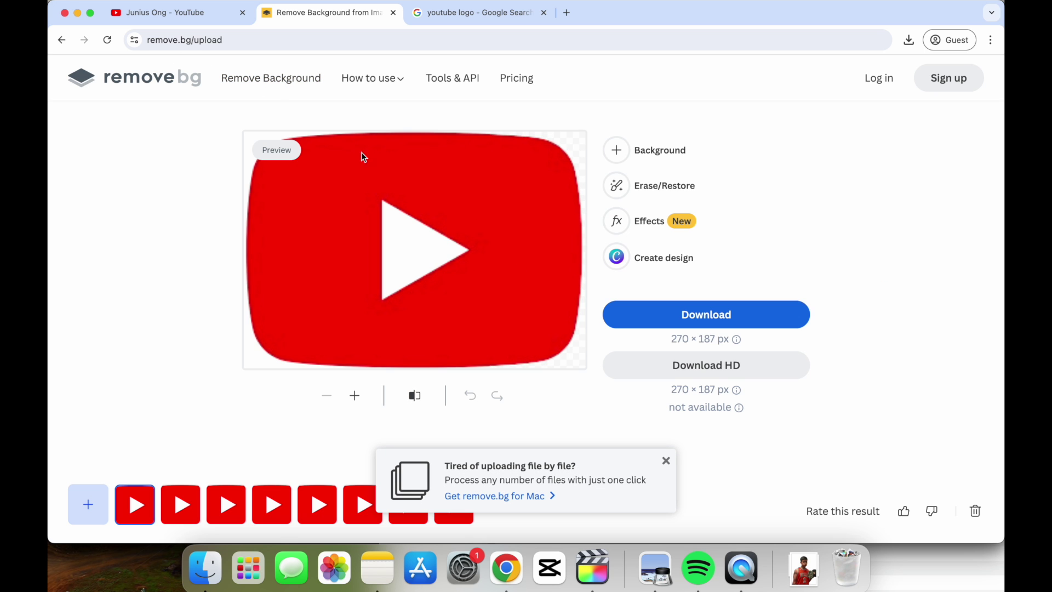
# Save the Wikimedia Commons YouTube icon from the image search results to Downloads as "images (1)".
pyautogui.click(449, 15)
pyautogui.rightClick(755, 251)
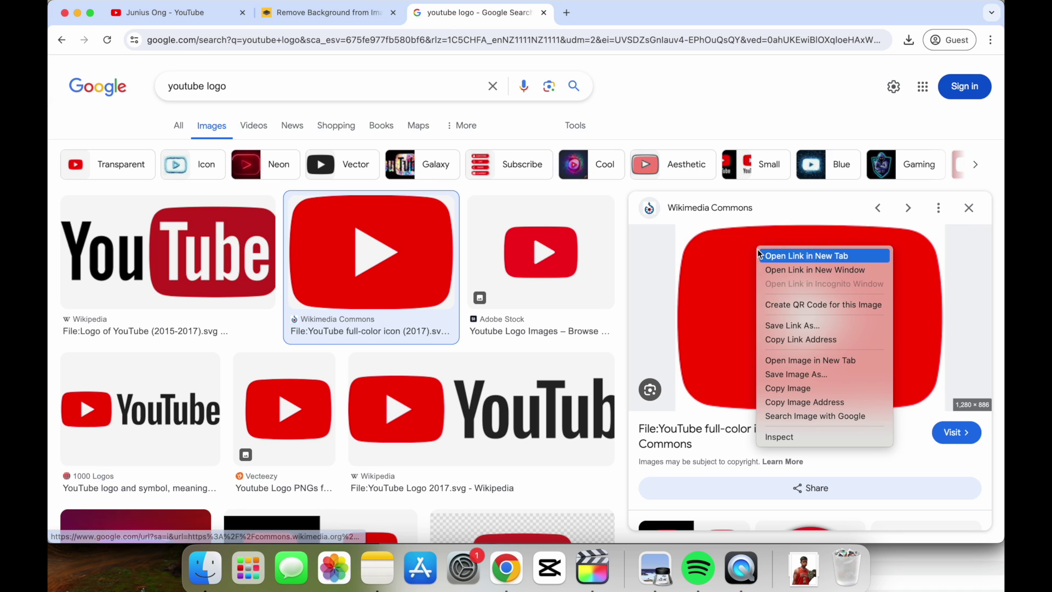
pyautogui.click(820, 374)
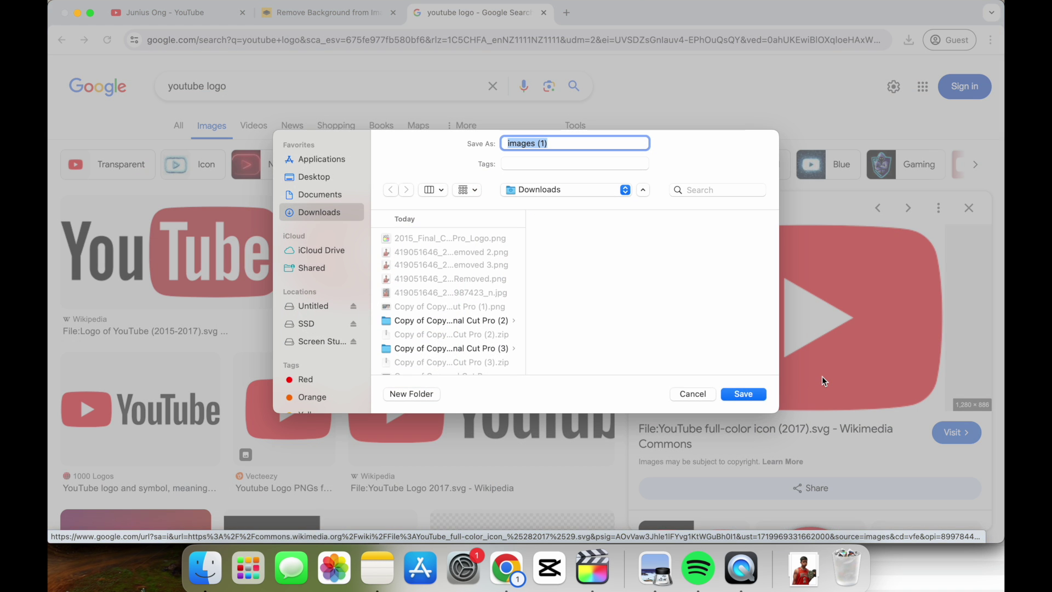
pyautogui.press('Return')
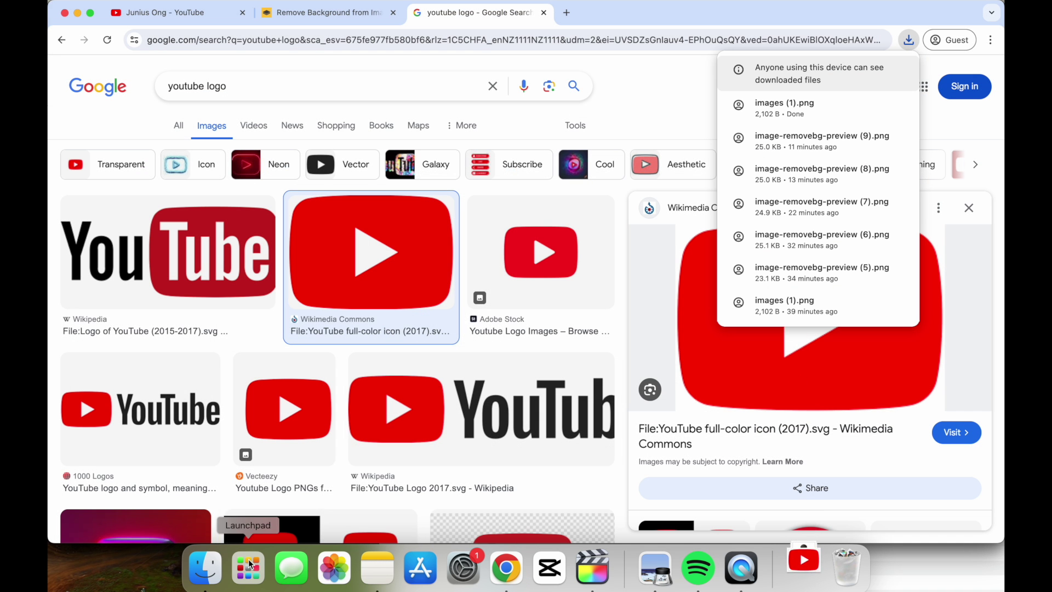
# Switch to Finder and create a background-removed version of images (1).png in Downloads using the Remove Background quick action.
pyautogui.click(207, 567)
pyautogui.click(653, 146)
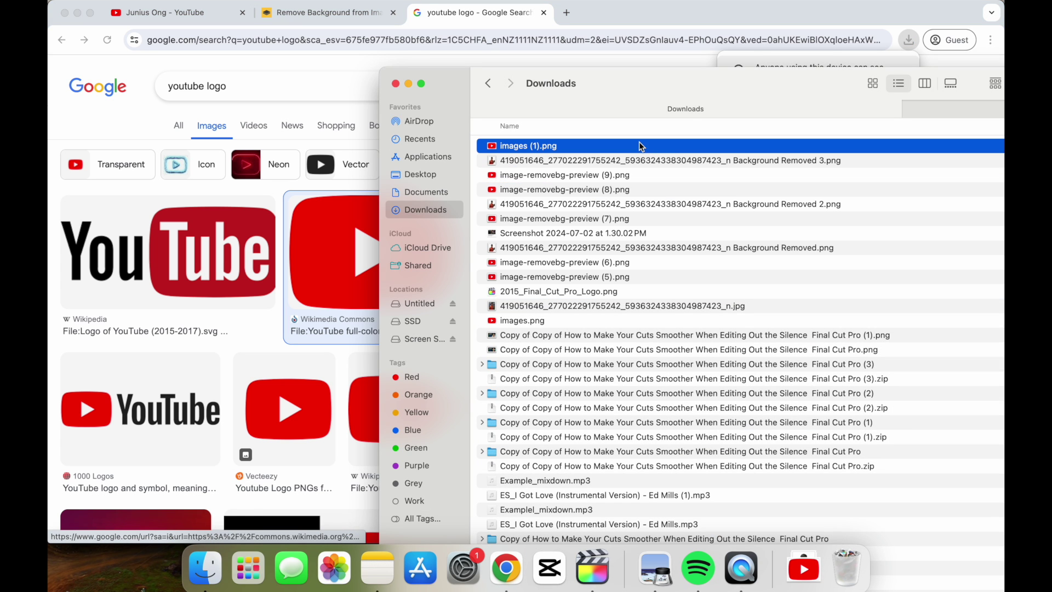
pyautogui.rightClick(521, 146)
pyautogui.moveTo(608, 370)
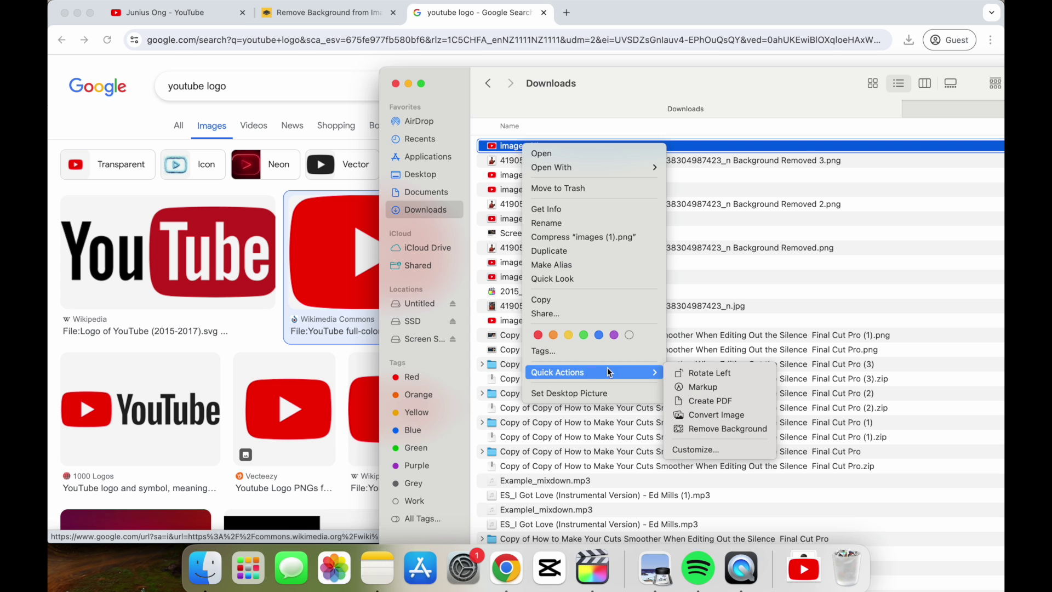
pyautogui.click(715, 426)
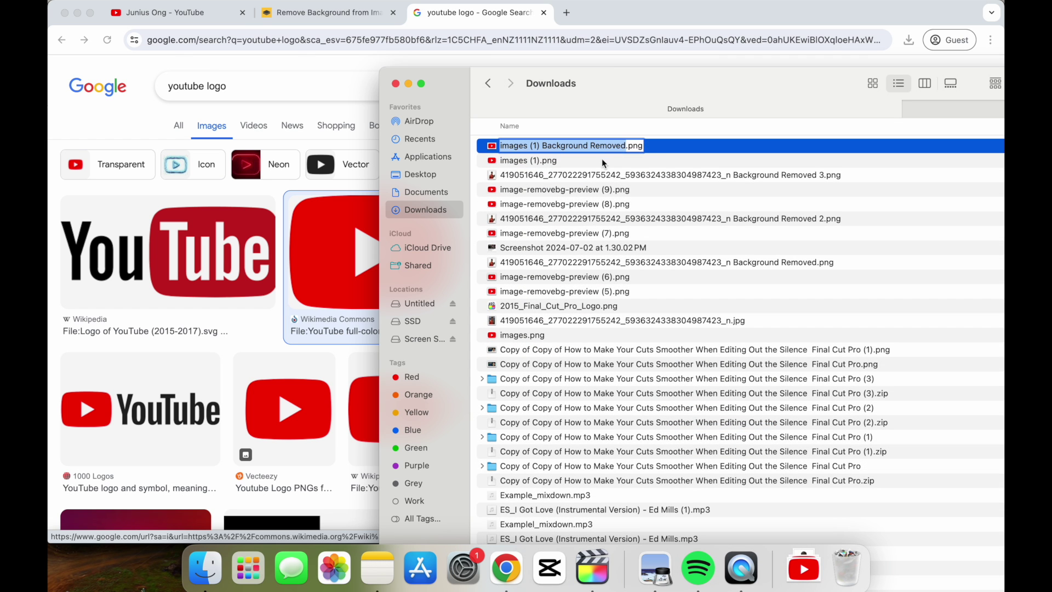
# Preview "images (1) Background Removed.png" and the original "images (1).png" to compare their backgrounds.
pyautogui.doubleClick(661, 145)
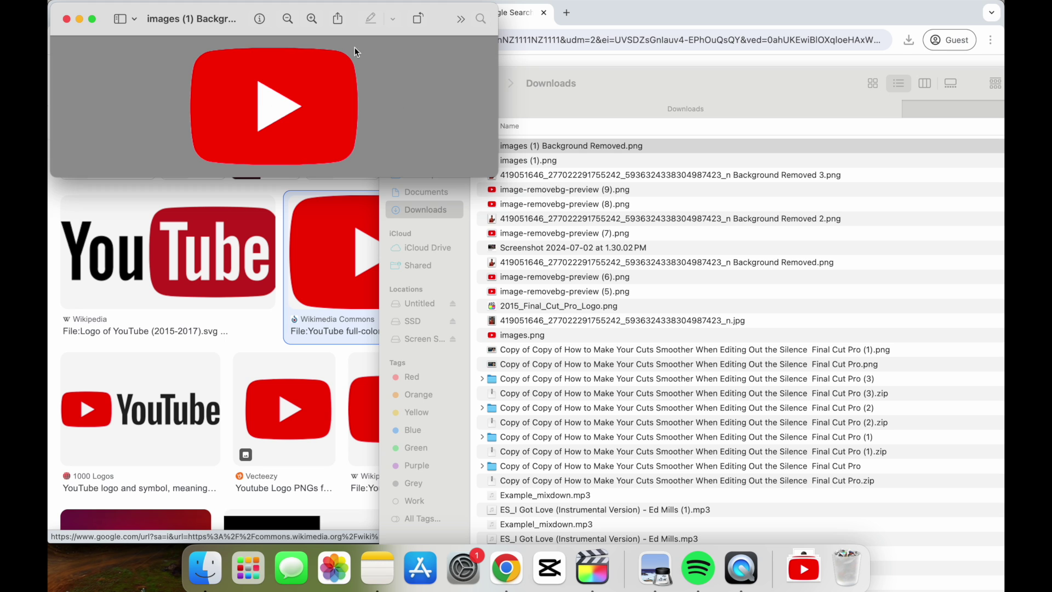
pyautogui.click(66, 20)
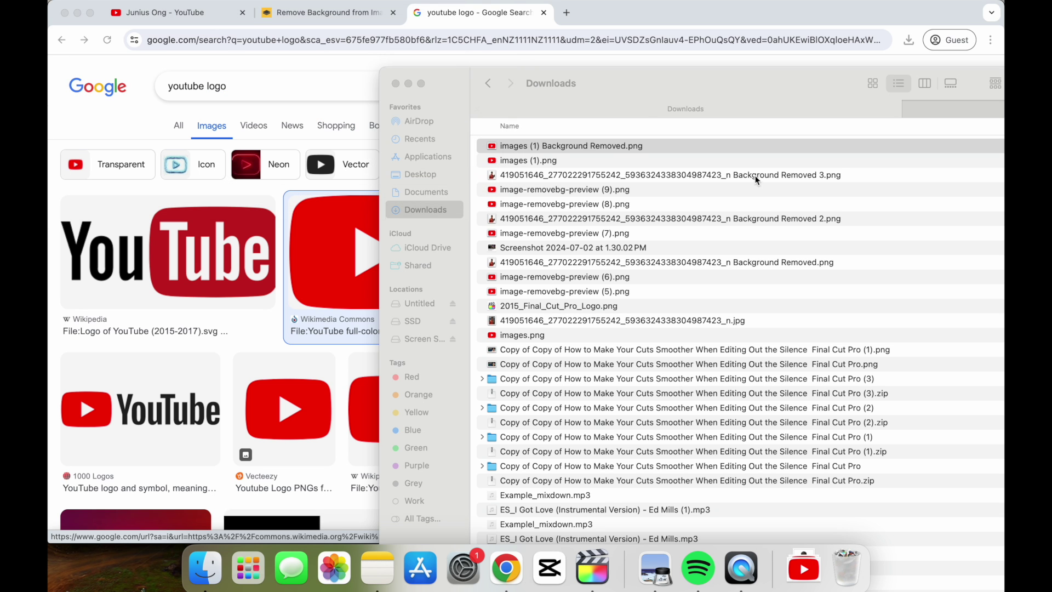
pyautogui.doubleClick(625, 160)
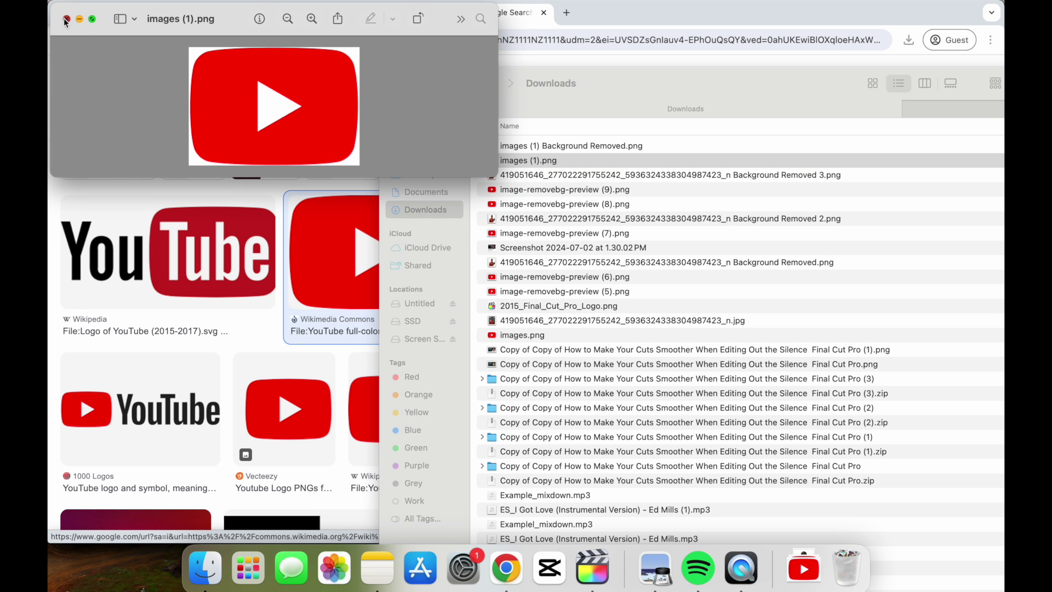
pyautogui.click(65, 19)
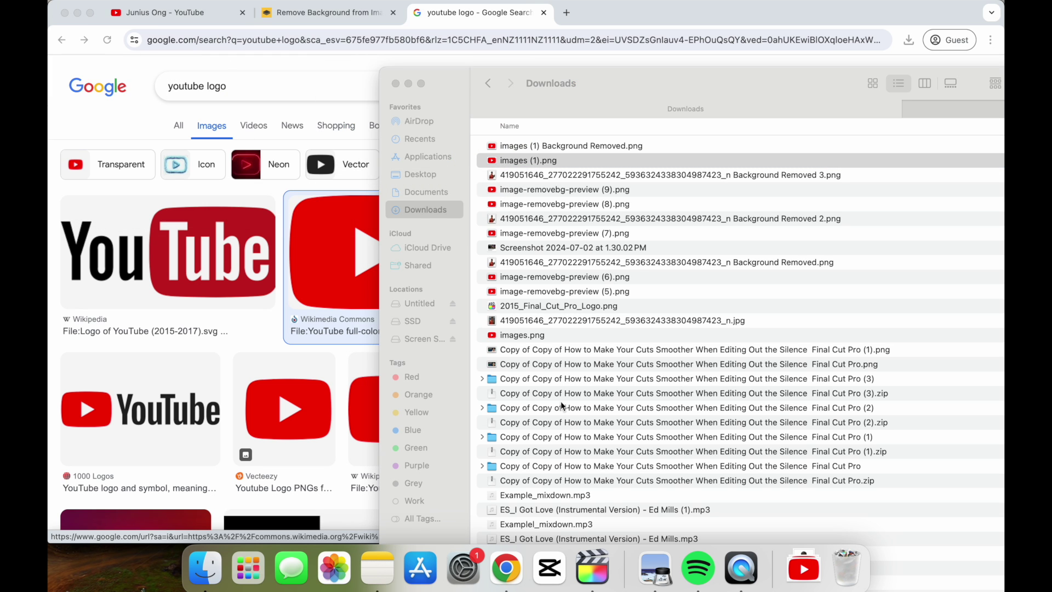
# Add "images (1) Background Removed.png" from Downloads to the Final Cut Pro timeline above clip C0317, starting at about 7:11.
pyautogui.click(605, 145)
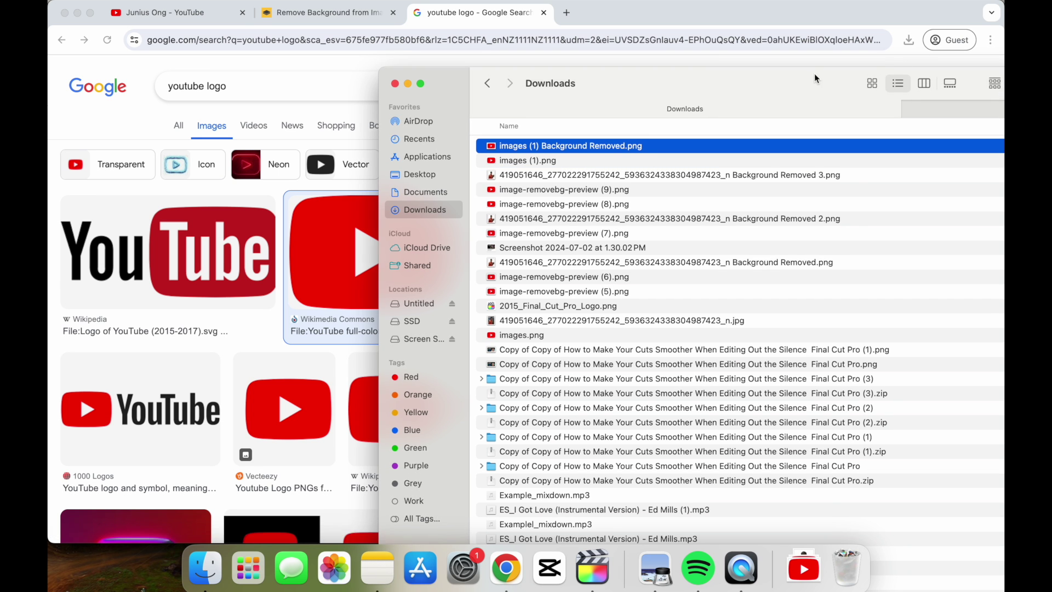
pyautogui.moveTo(815, 75); pyautogui.dragTo(656, 67)
pyautogui.click(860, 101)
pyautogui.moveTo(504, 70); pyautogui.dragTo(787, 85)
pyautogui.click(812, 115)
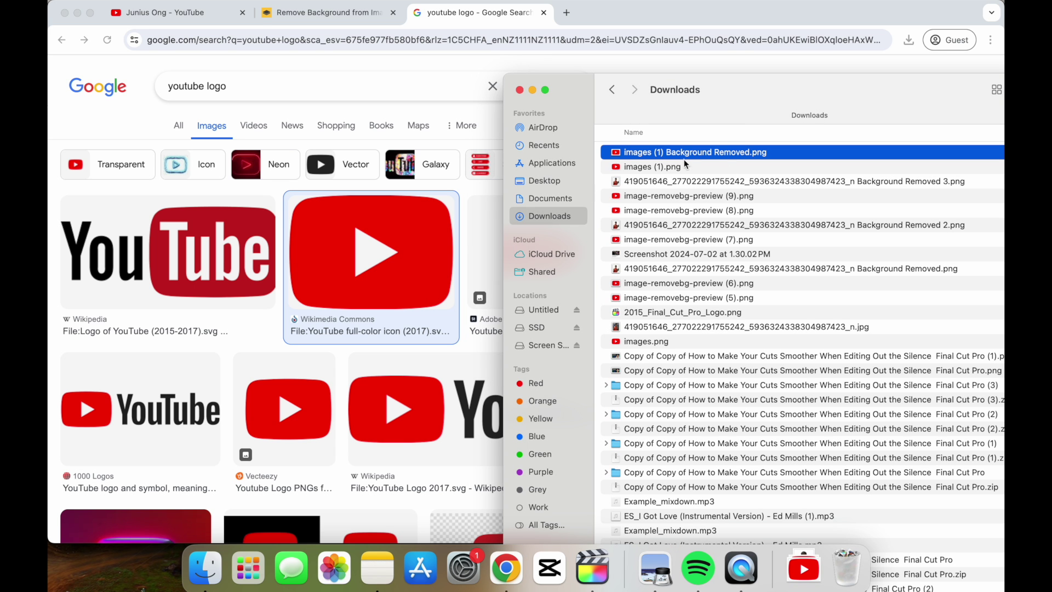
pyautogui.click(601, 568)
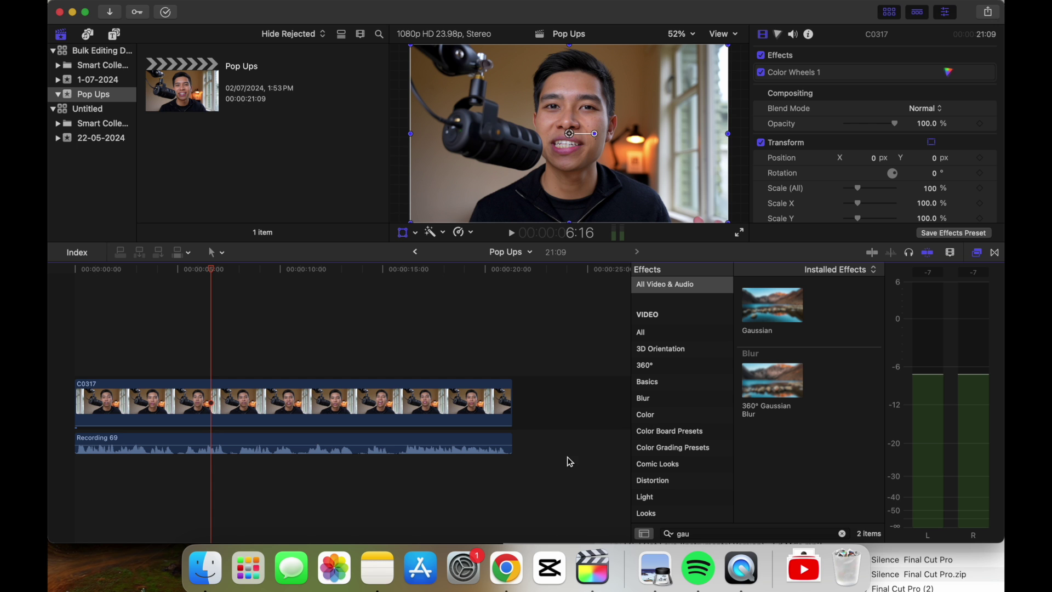
pyautogui.click(205, 568)
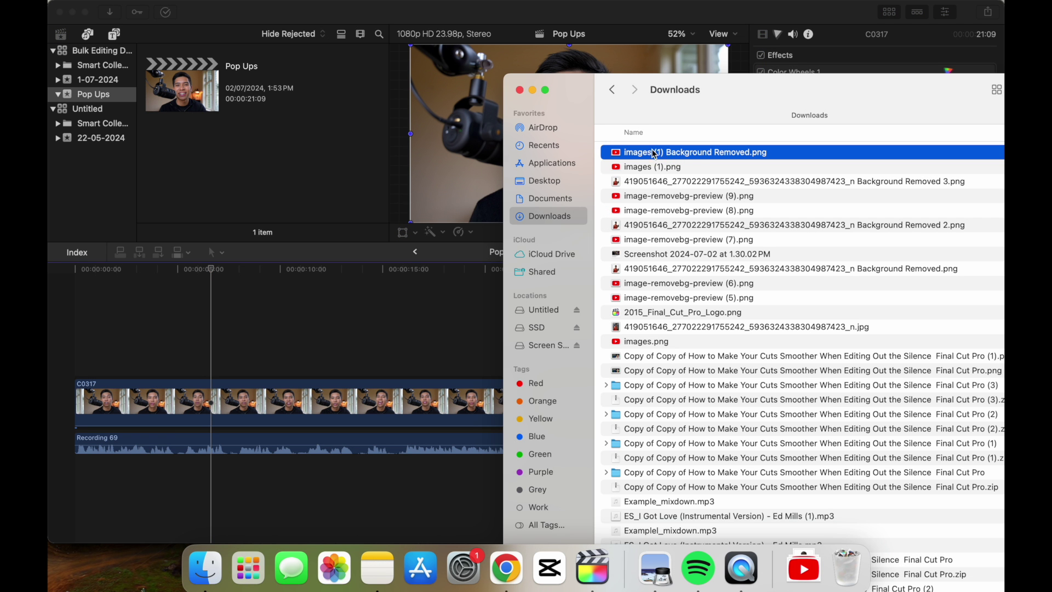
pyautogui.moveTo(700, 156); pyautogui.dragTo(229, 333)
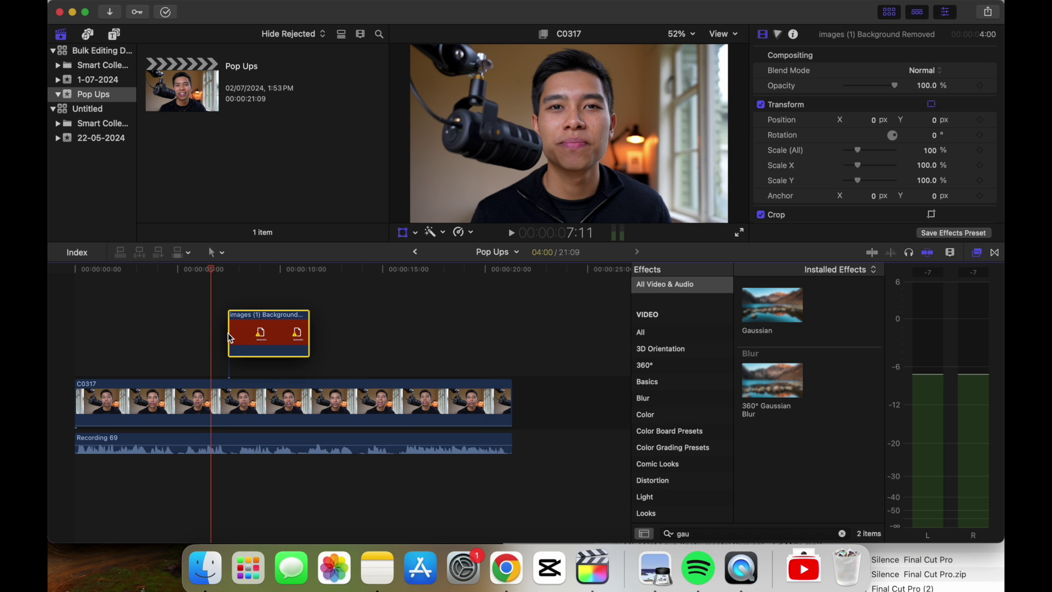
# Scale the YouTube logo clip to 31% and set its X position to 616 px, beside the speaker's head.
pyautogui.click(236, 293)
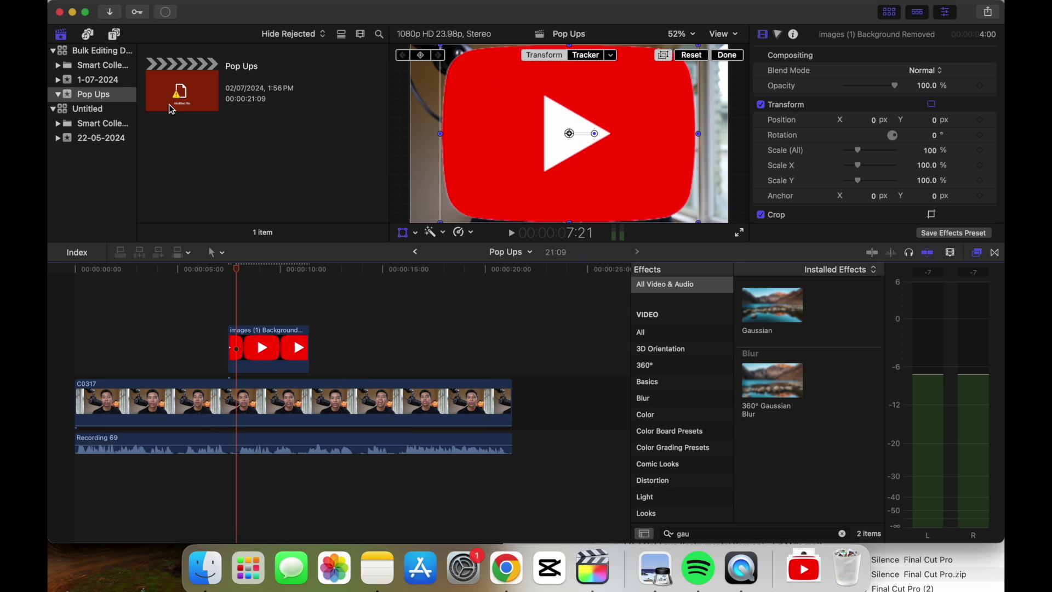
pyautogui.click(228, 317)
pyautogui.moveTo(857, 154); pyautogui.dragTo(870, 120)
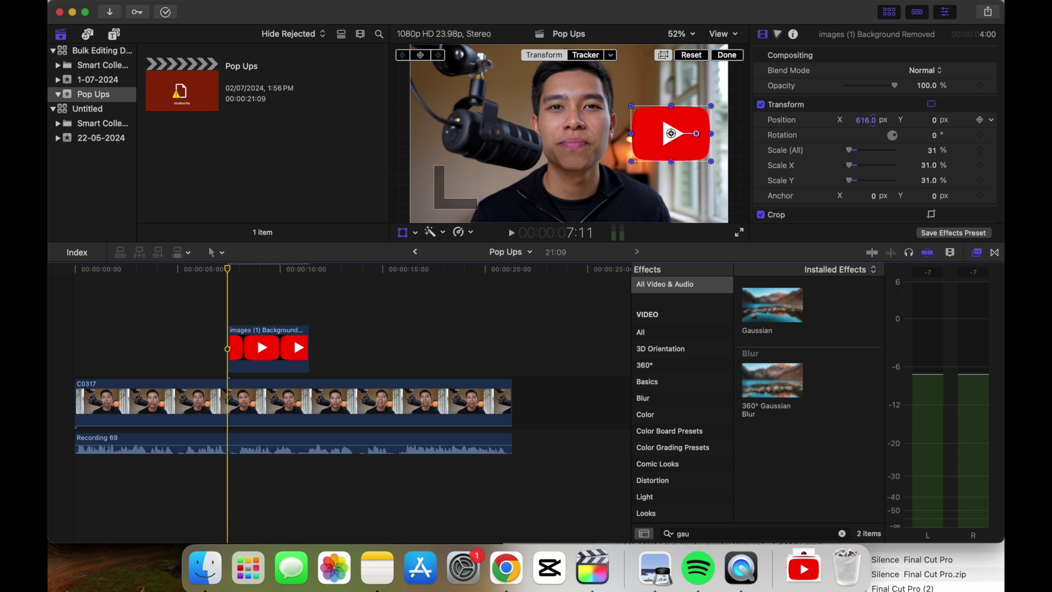
# Trim the end of the YouTube logo clip to shorten it to about 2:12.
pyautogui.moveTo(308, 344); pyautogui.dragTo(267, 342)
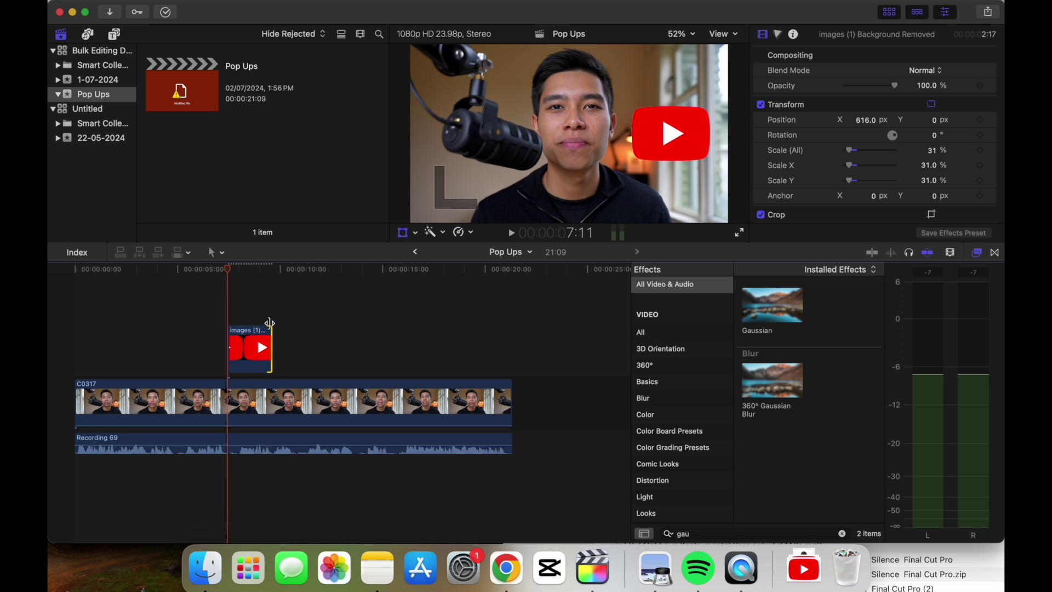
pyautogui.click(271, 319)
pyautogui.click(215, 299)
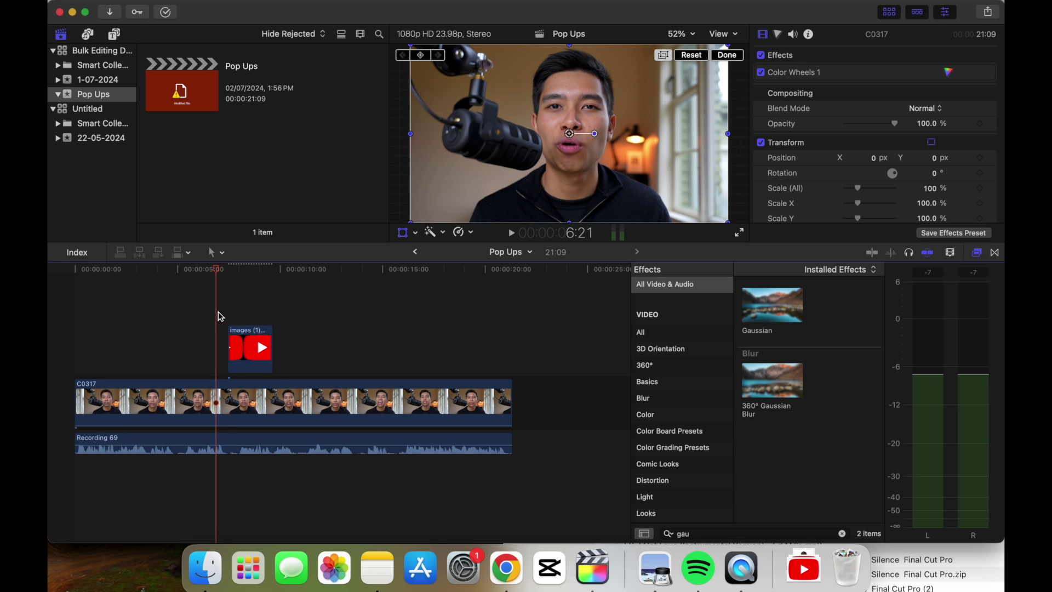
# Find the "cartoon accent 17" sound effect and place it under the recording at the start of the logo clip.
pyautogui.click(228, 306)
pyautogui.press('super+equal')
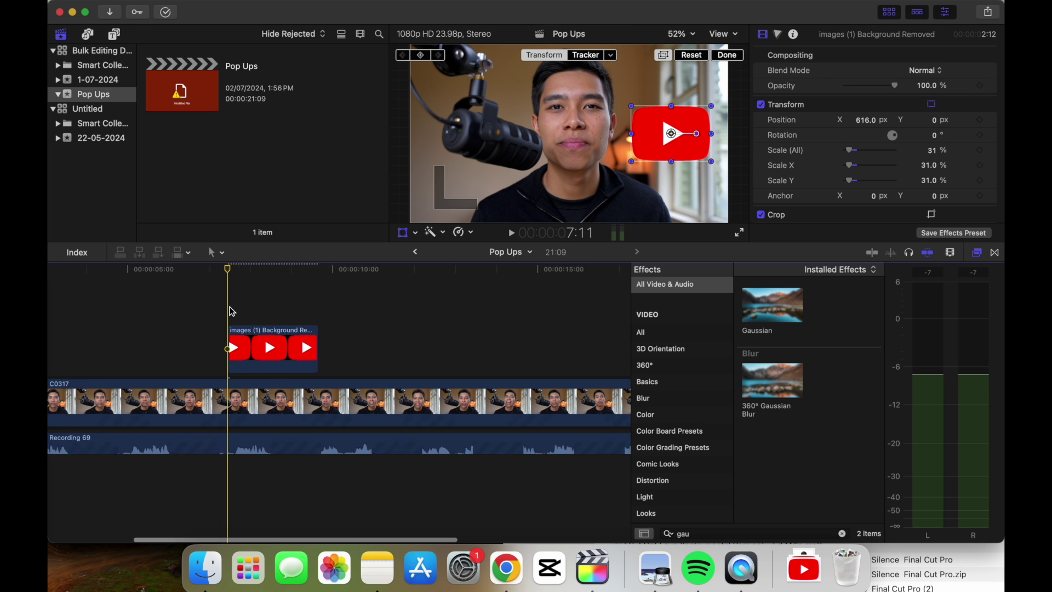
pyautogui.press('super+equal')
pyautogui.press('super+equal')
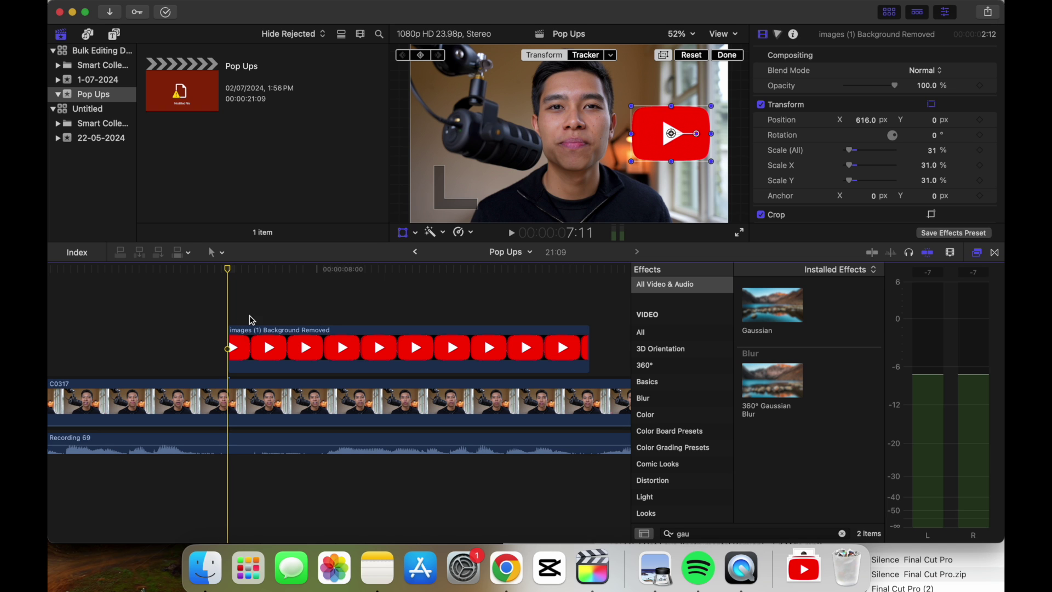
pyautogui.click(88, 34)
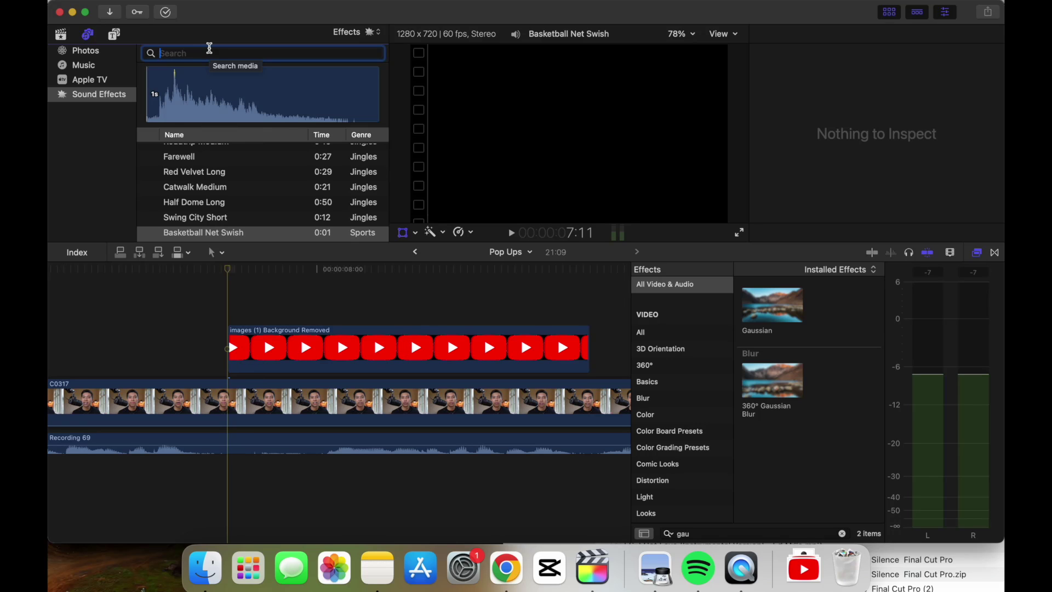
pyautogui.write('cartoon')
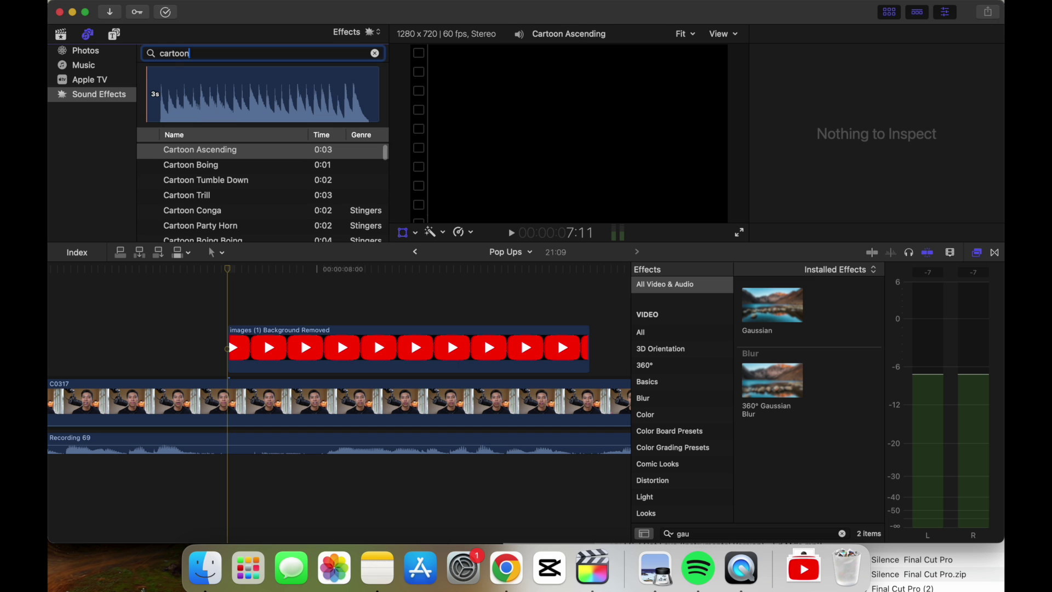
pyautogui.write(' accent 17')
pyautogui.moveTo(217, 150); pyautogui.dragTo(262, 478)
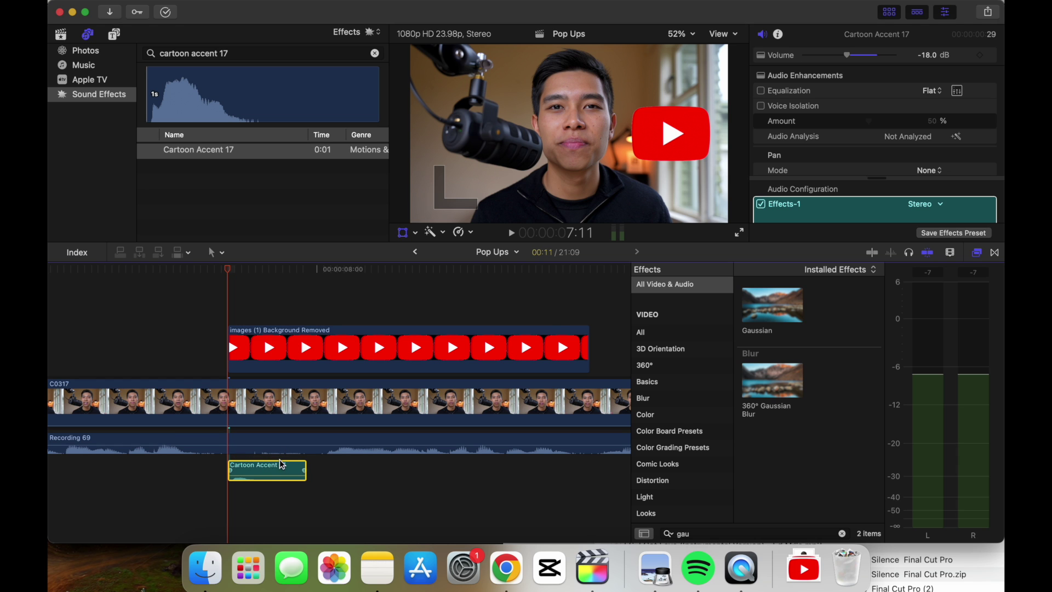
# Paste a copy of Cartoon Accent 17 at the logo clip's end with its volume at -24 dB, and play the section.
pyautogui.click(587, 308)
pyautogui.press('super+v')
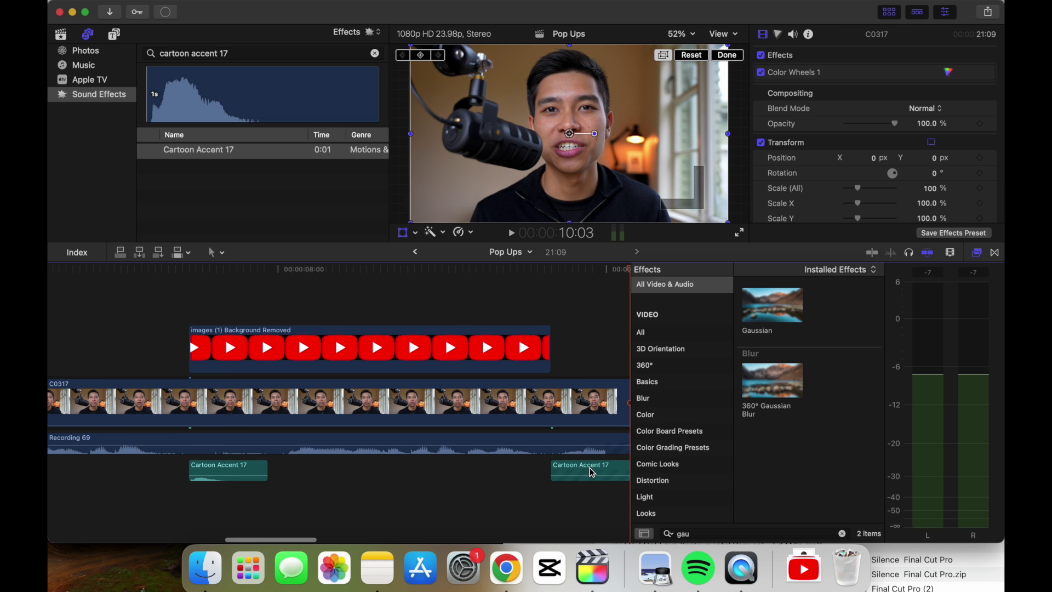
pyautogui.moveTo(604, 478); pyautogui.dragTo(604, 491)
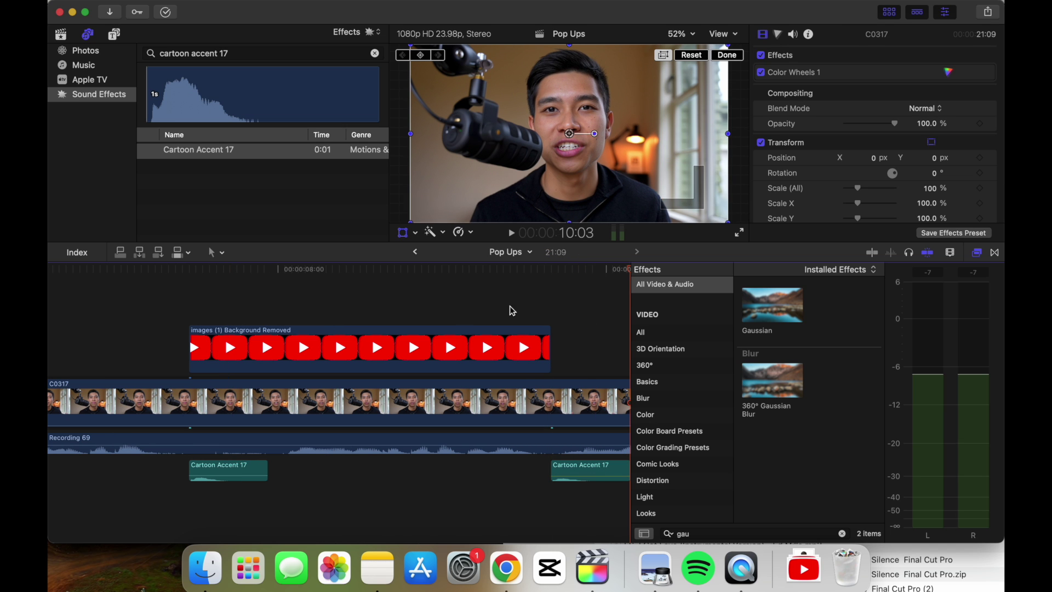
pyautogui.moveTo(165, 290); pyautogui.dragTo(133, 275)
pyautogui.press('space')
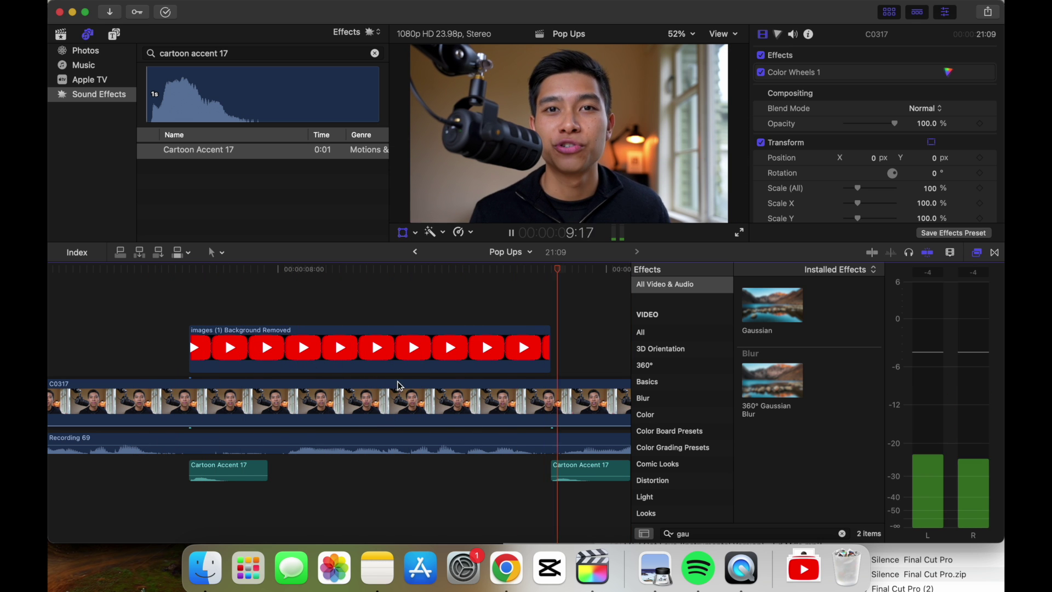
pyautogui.press('space')
# Shorten the logo clip to end at 9:02, align the second Cartoon Accent 17 with that end, and play it back.
pyautogui.hscroll(-10, 402, 386)
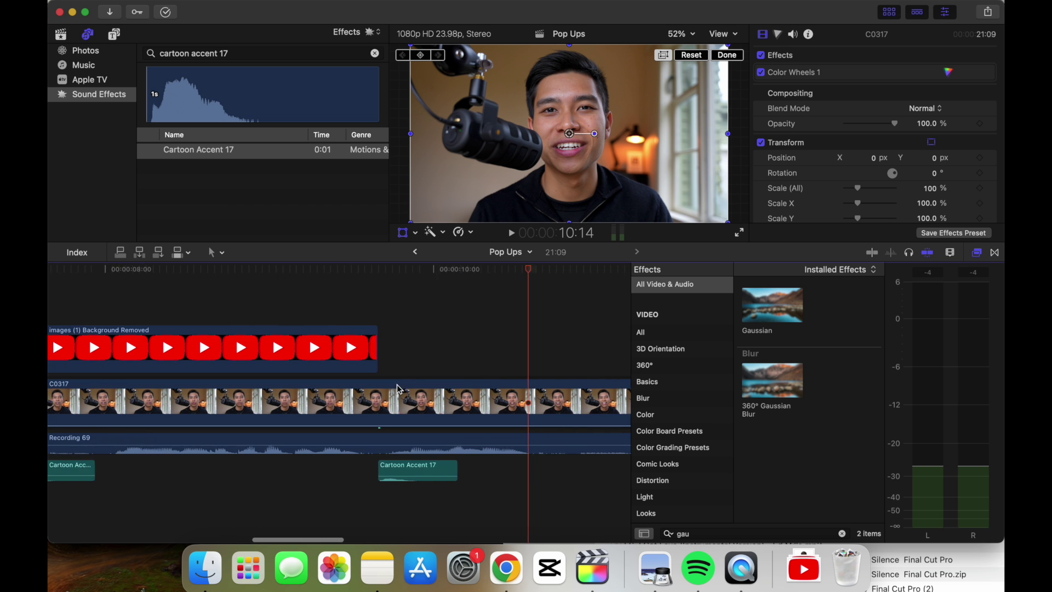
pyautogui.click(359, 302)
pyautogui.click(425, 337)
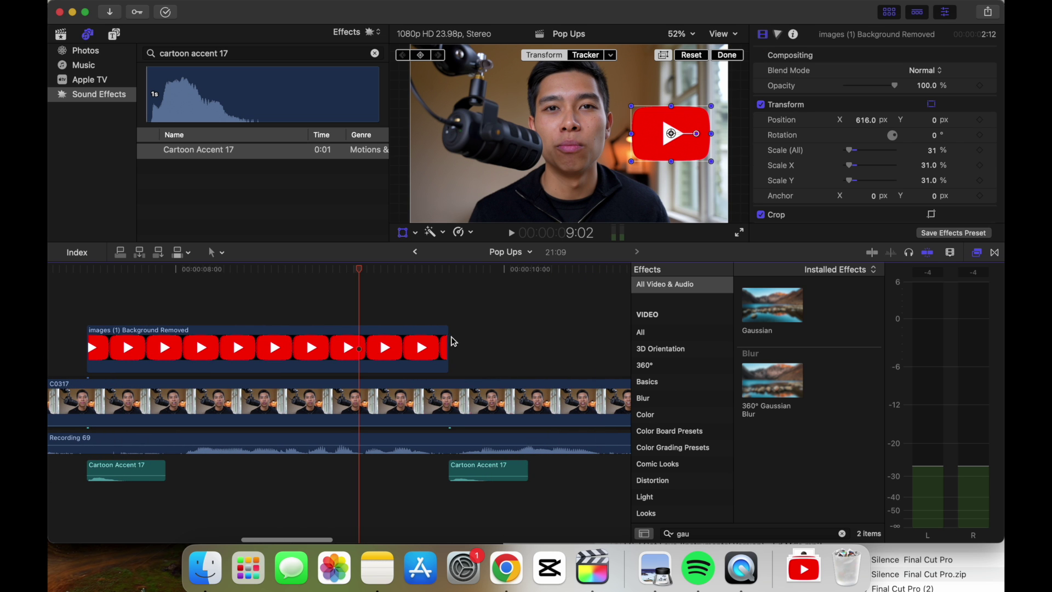
pyautogui.moveTo(448, 346); pyautogui.dragTo(359, 346)
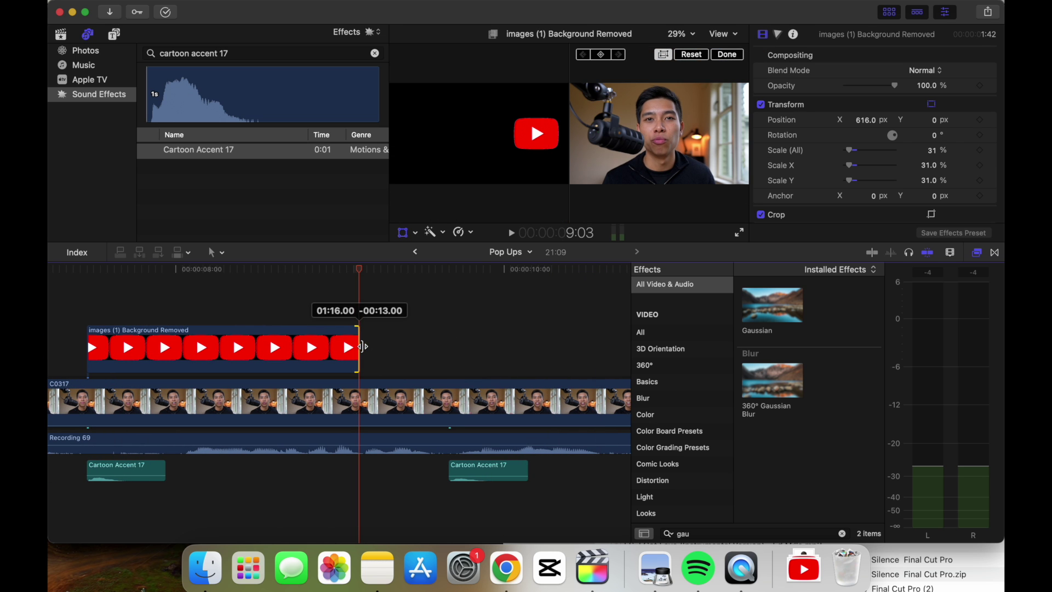
pyautogui.moveTo(472, 466); pyautogui.dragTo(383, 466)
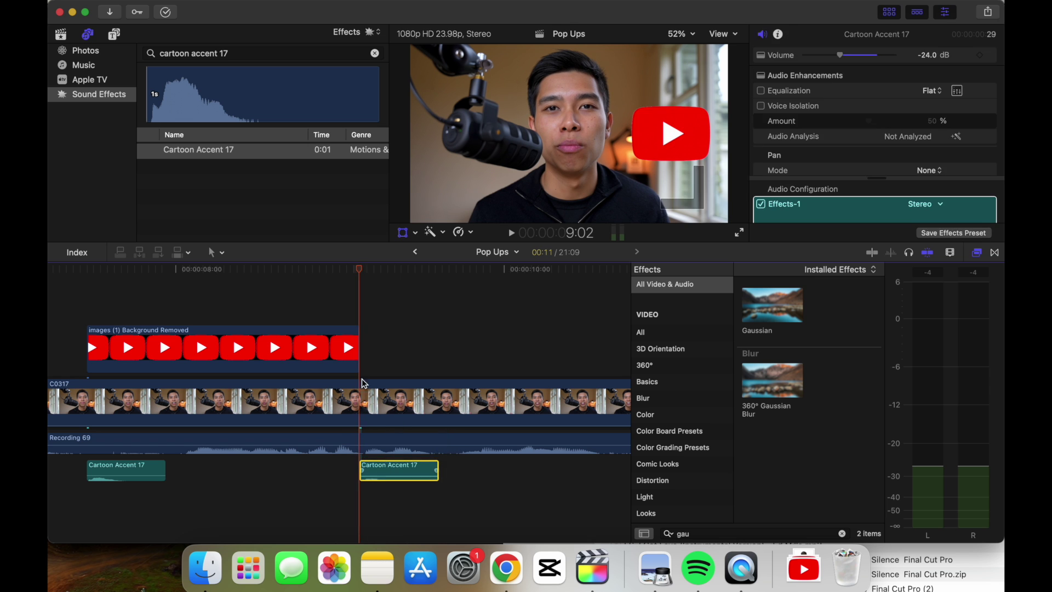
pyautogui.click(348, 307)
pyautogui.press('space')
pyautogui.press('space')
pyautogui.hscroll(3, 347, 307)
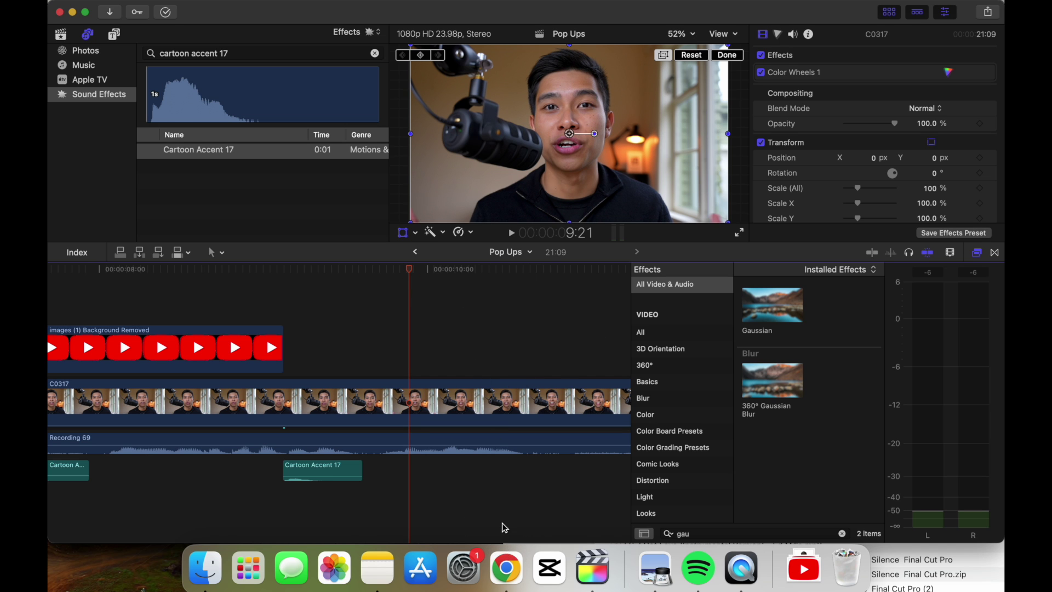
# In Finder's Downloads folder, preview the original gym photo JPG of the man in the red Bulls jersey, and remove its background.
pyautogui.click(206, 567)
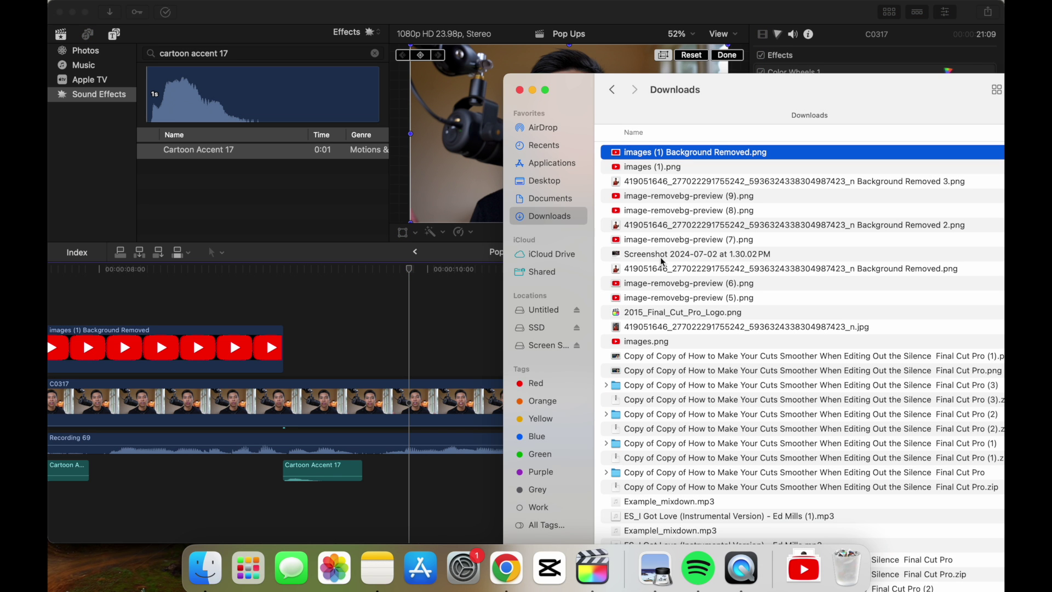
pyautogui.doubleClick(661, 327)
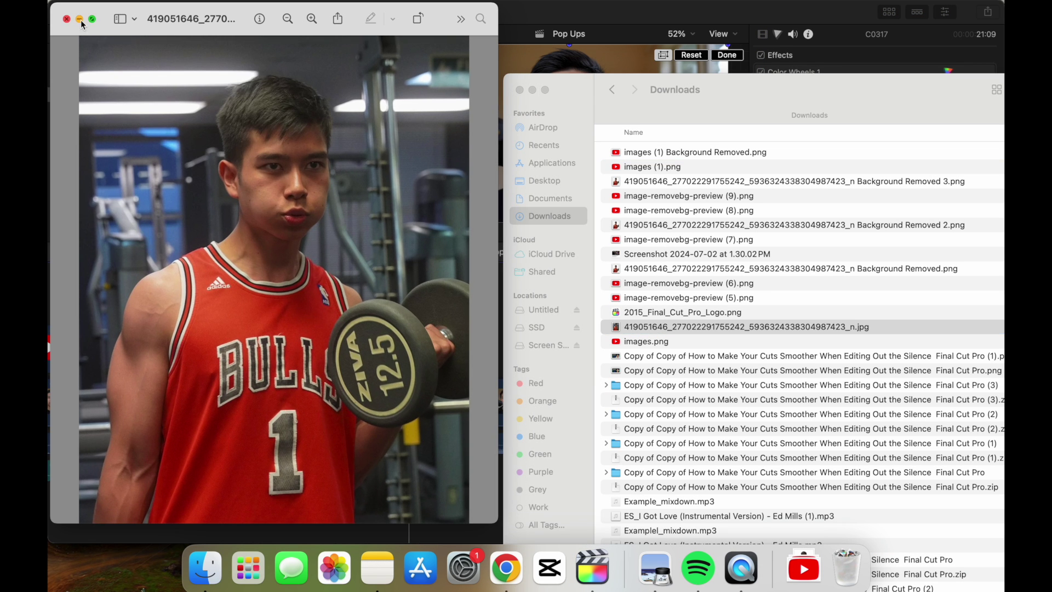
pyautogui.click(67, 19)
pyautogui.click(798, 328)
pyautogui.rightClick(792, 327)
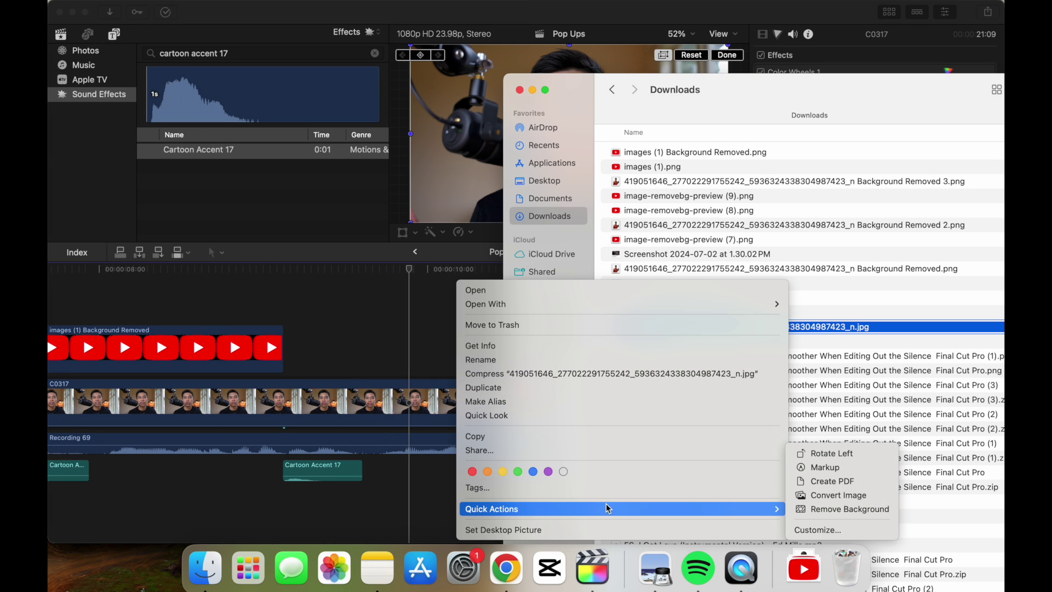
pyautogui.moveTo(778, 509)
pyautogui.click(838, 509)
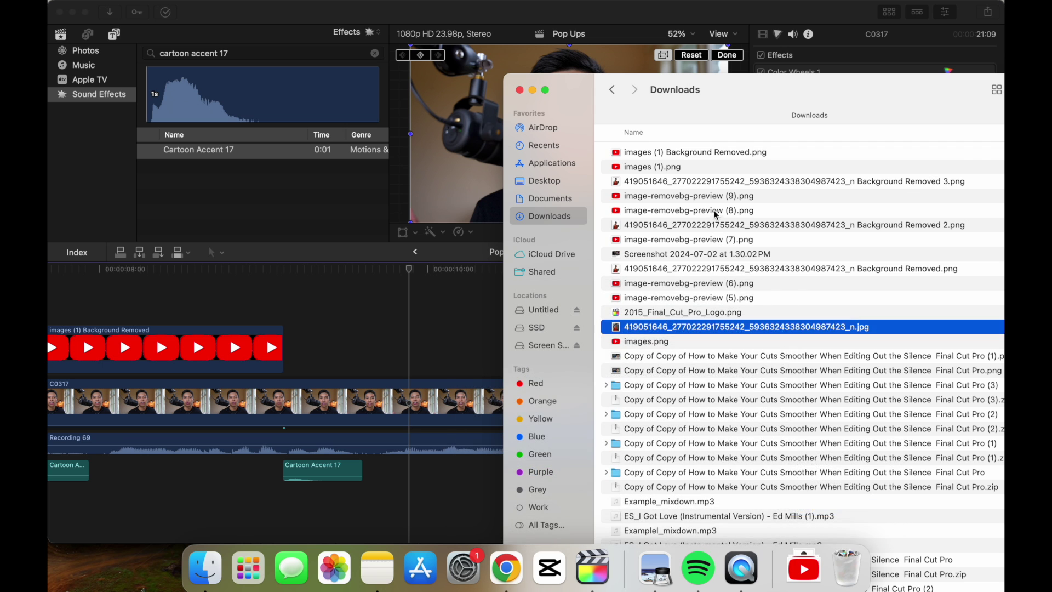
# Place the gym photo cutout above the talking-head clip in Final Cut Pro at about 10:11 and trim its end to about 12:10.
pyautogui.moveTo(979, 156); pyautogui.dragTo(571, 338)
pyautogui.click(338, 302)
pyautogui.click(477, 293)
pyautogui.press('space')
pyautogui.press('super+minus')
pyautogui.click(212, 317)
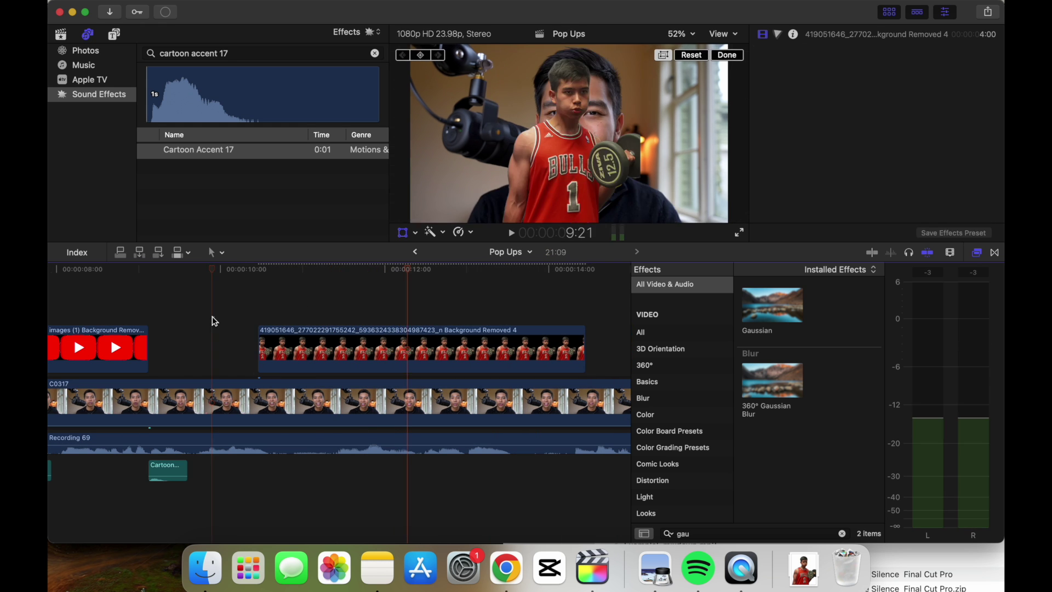
pyautogui.moveTo(582, 346); pyautogui.dragTo(417, 344)
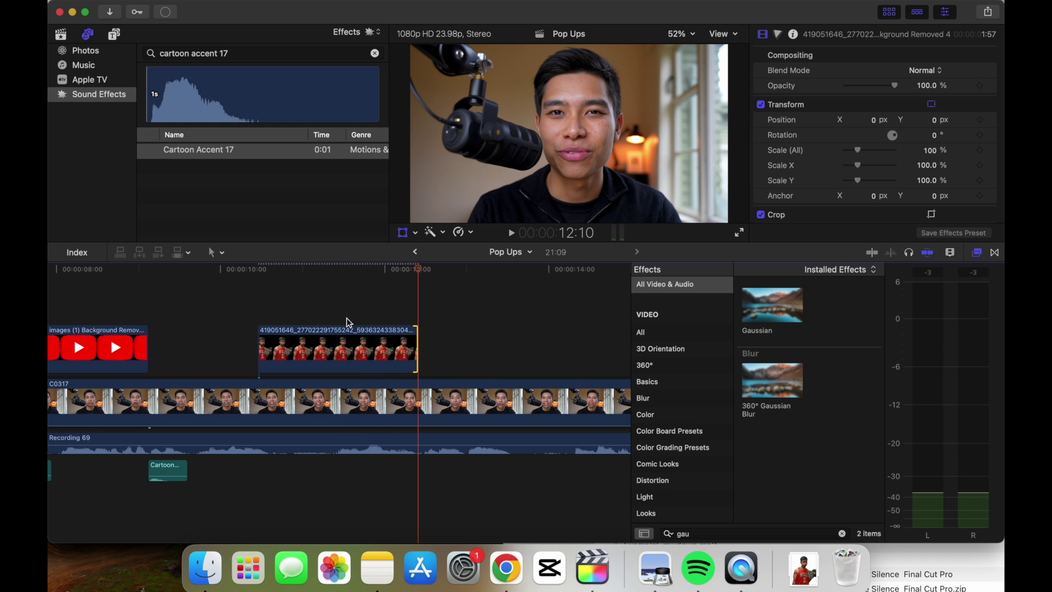
# Add the Slide transition from the Movements category to both ends of the gym photo clip, and play the section.
pyautogui.click(996, 253)
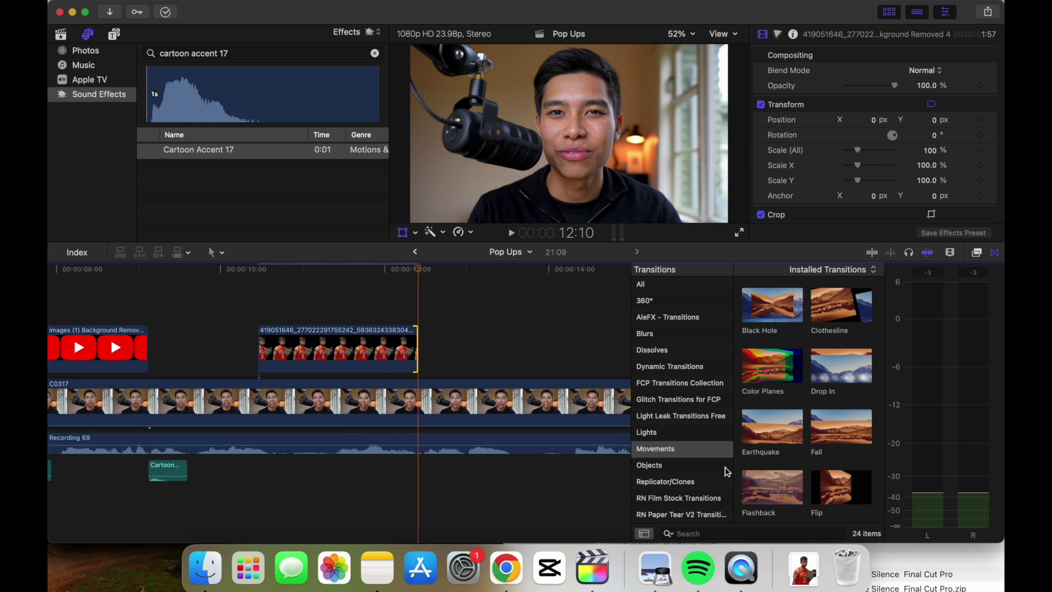
pyautogui.scroll(-10, 782, 453)
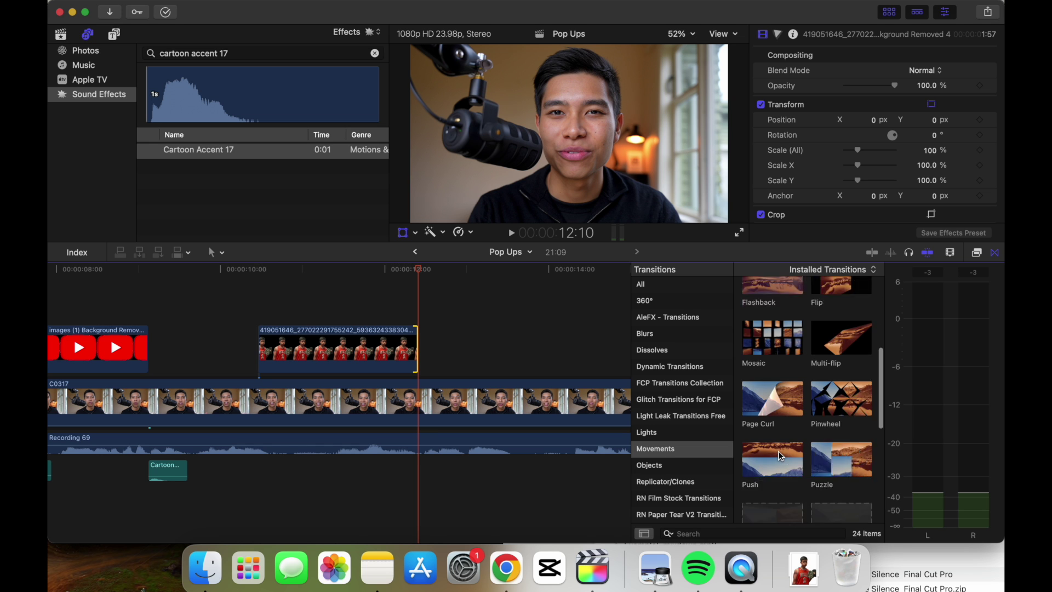
pyautogui.scroll(-3, 782, 453)
pyautogui.moveTo(772, 385); pyautogui.dragTo(274, 342)
pyautogui.moveTo(341, 331); pyautogui.dragTo(396, 331)
pyautogui.click(240, 309)
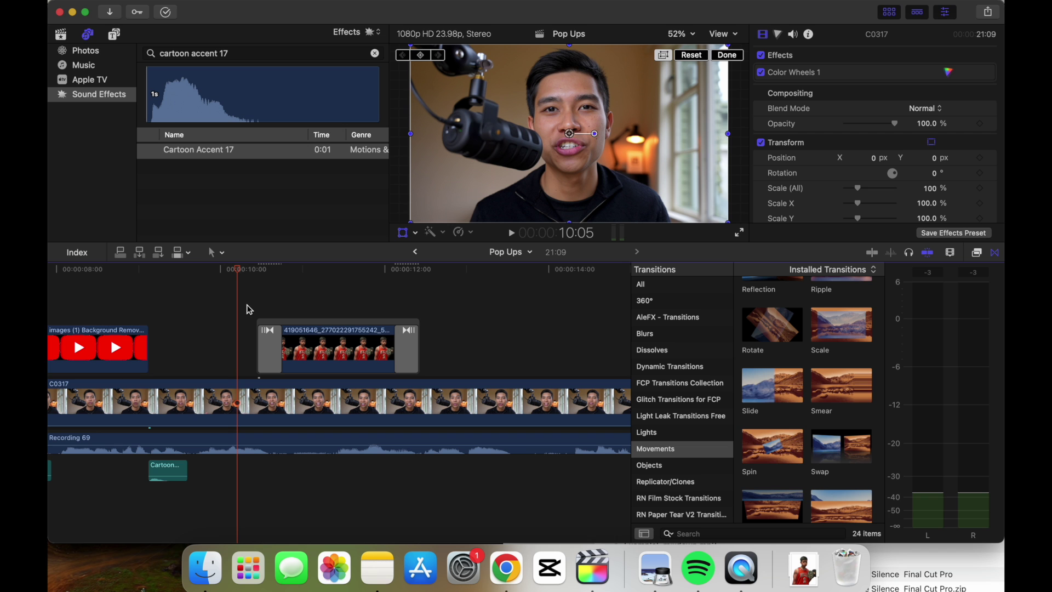
pyautogui.press('space')
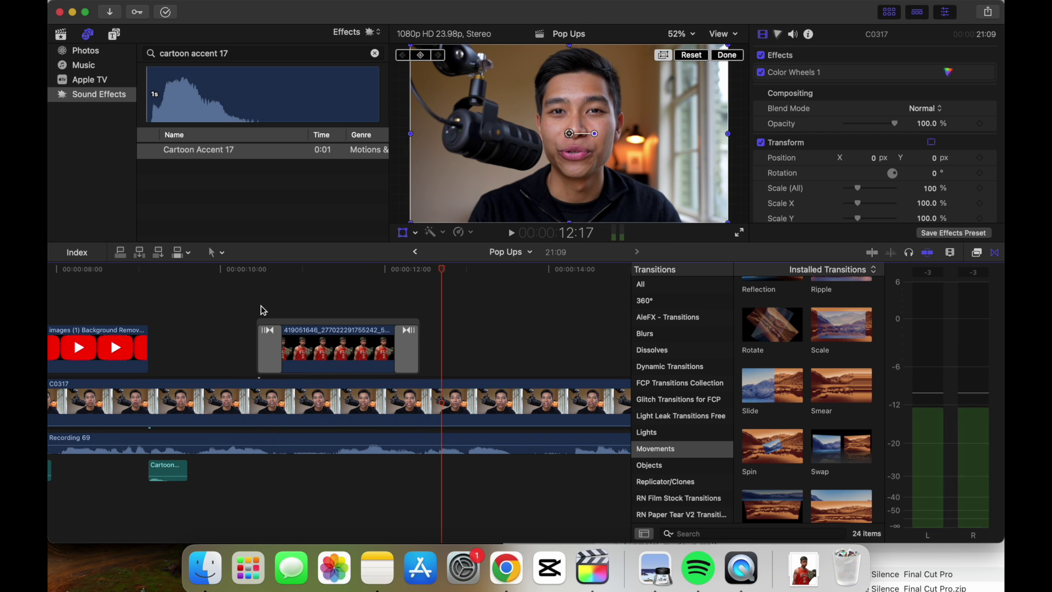
# Scale the gym photo clip to 84% and reposition it to X 602 px, Y -93.5 px beside the speaker.
pyautogui.click(257, 304)
pyautogui.click(317, 350)
pyautogui.moveTo(860, 146); pyautogui.dragTo(856, 149)
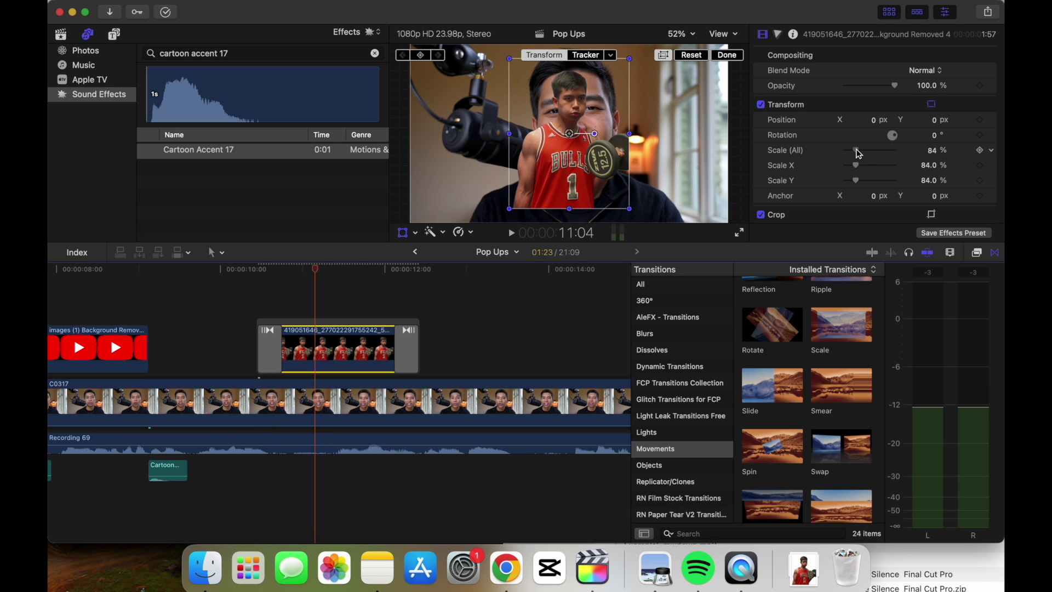
pyautogui.moveTo(876, 124); pyautogui.dragTo(870, 120)
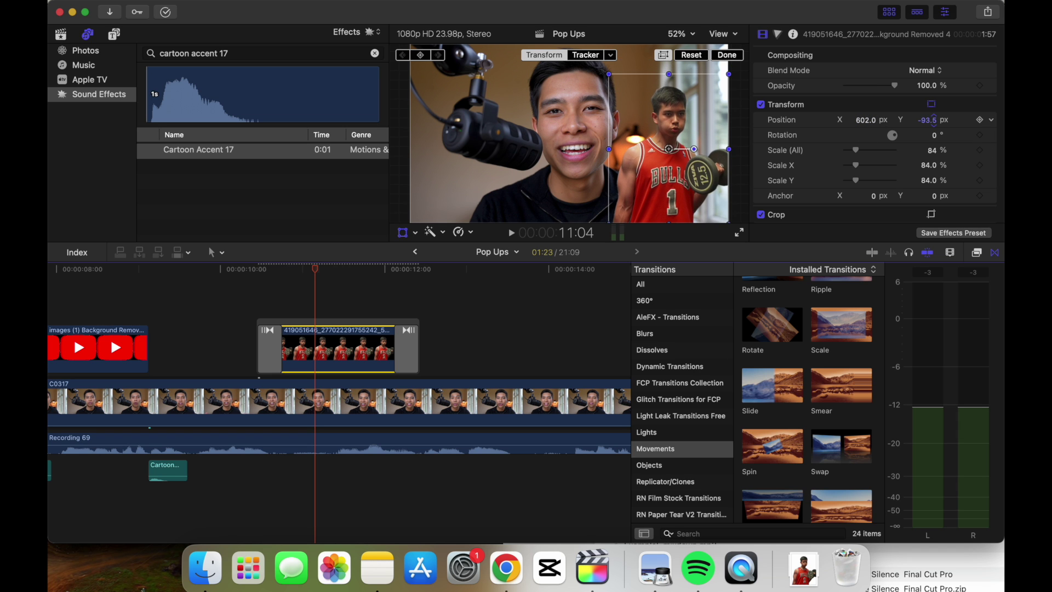
# Set the direction of the gym photo clip's opening Slide transition to Left, and play it back.
pyautogui.click(255, 304)
pyautogui.click(269, 343)
pyautogui.click(272, 269)
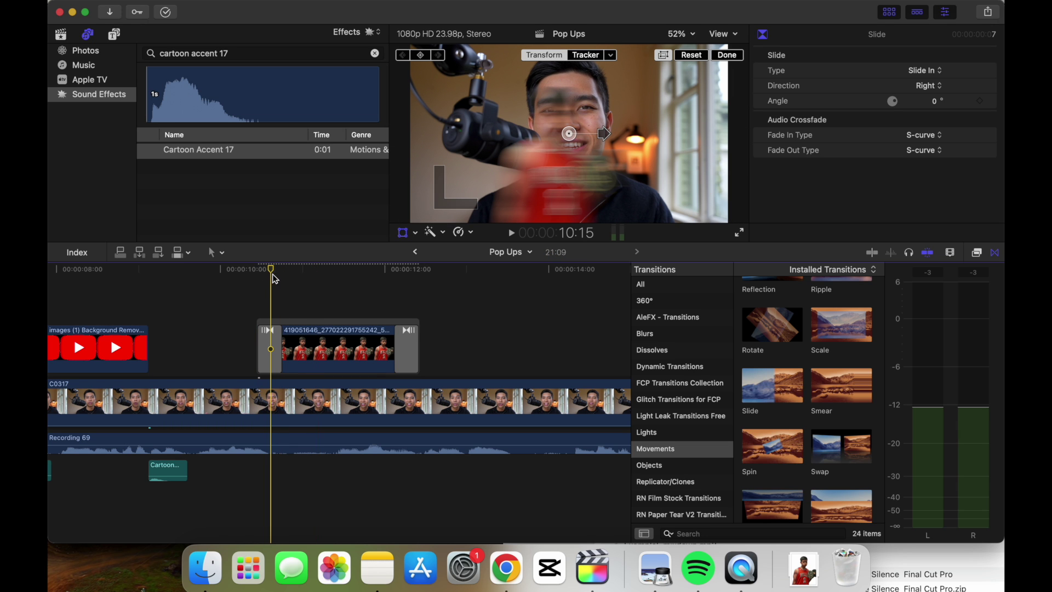
pyautogui.click(269, 344)
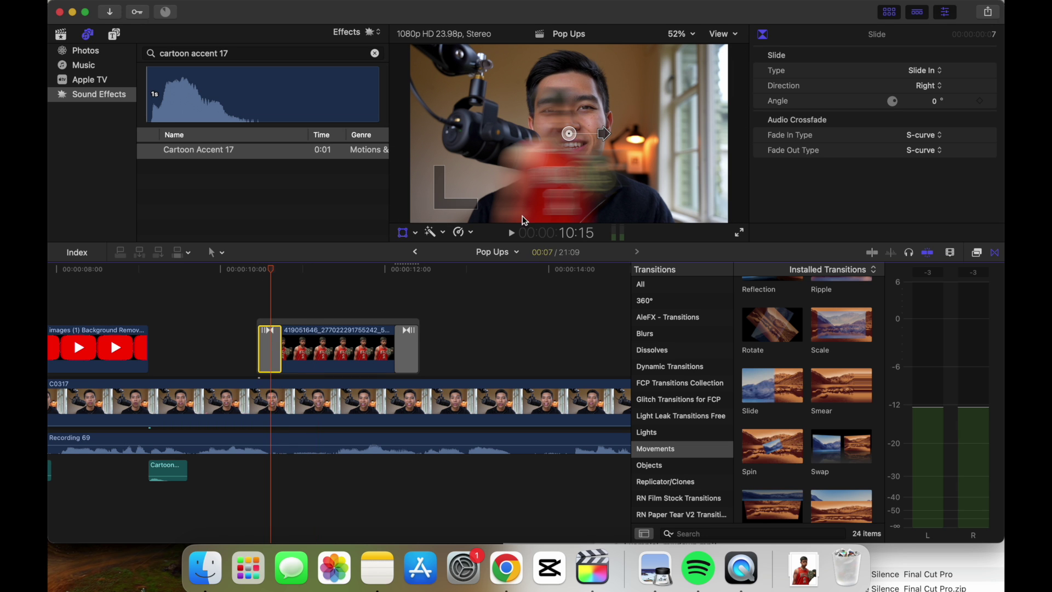
pyautogui.click(926, 86)
pyautogui.click(928, 59)
pyautogui.click(262, 310)
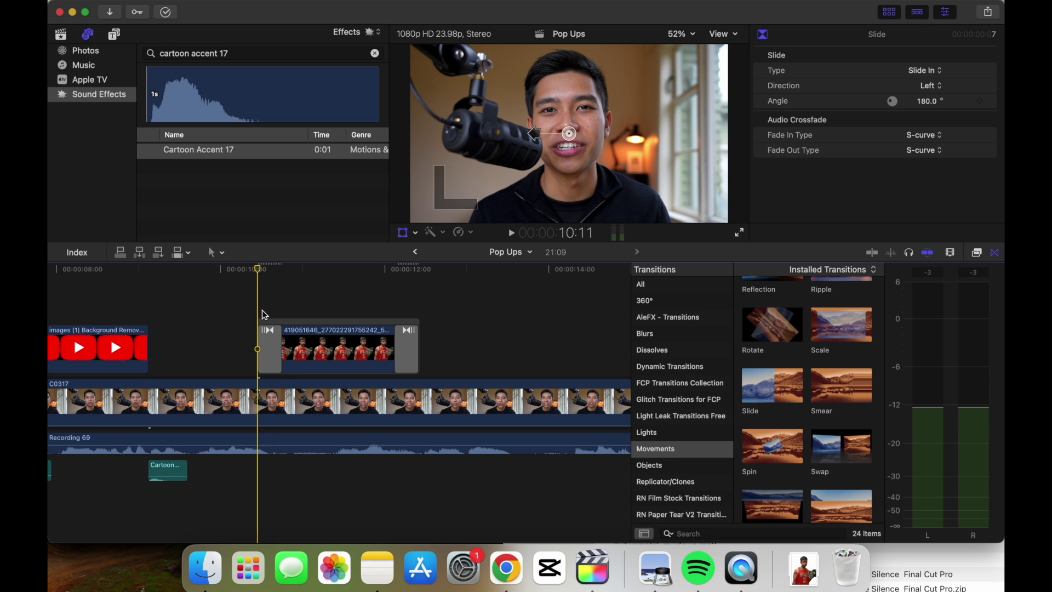
pyautogui.press('space')
# Change the gym photo clip's closing Slide transition to the Slide Out type, and play the exit.
pyautogui.click(395, 323)
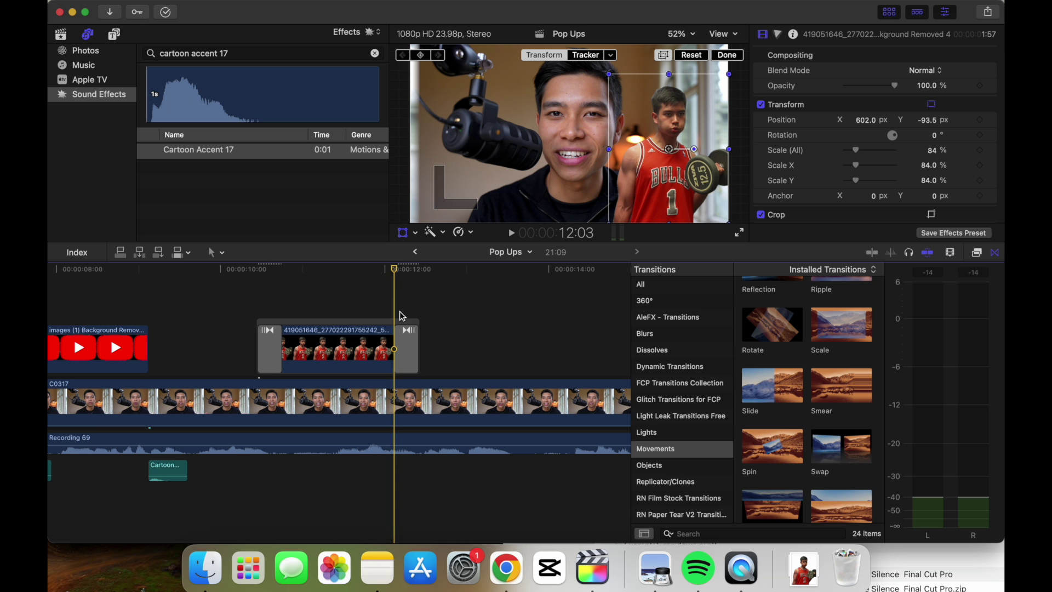
pyautogui.click(413, 362)
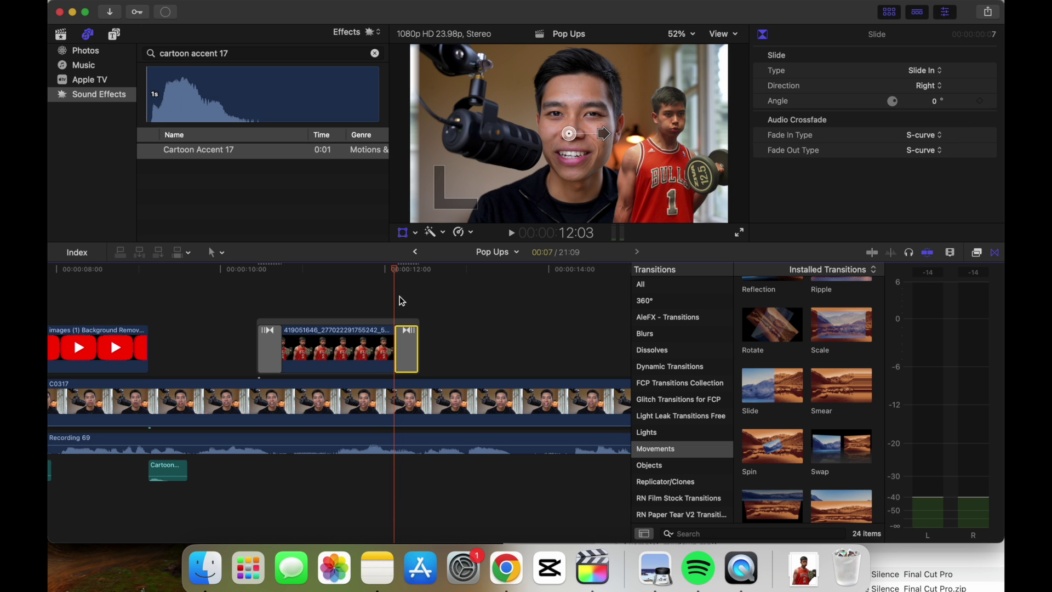
pyautogui.press('space')
pyautogui.click(394, 275)
pyautogui.click(413, 352)
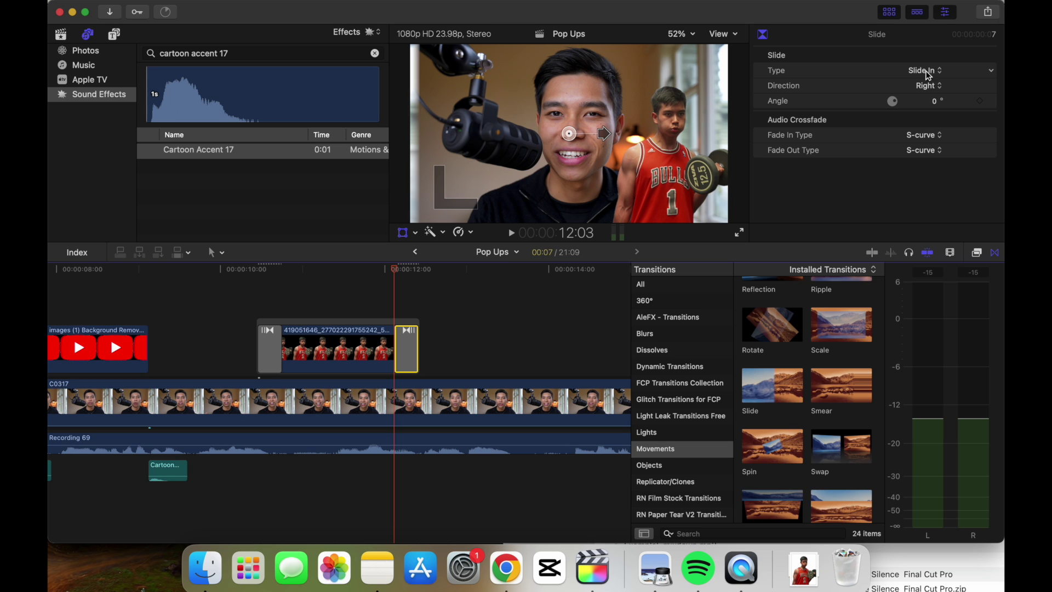
pyautogui.click(926, 72)
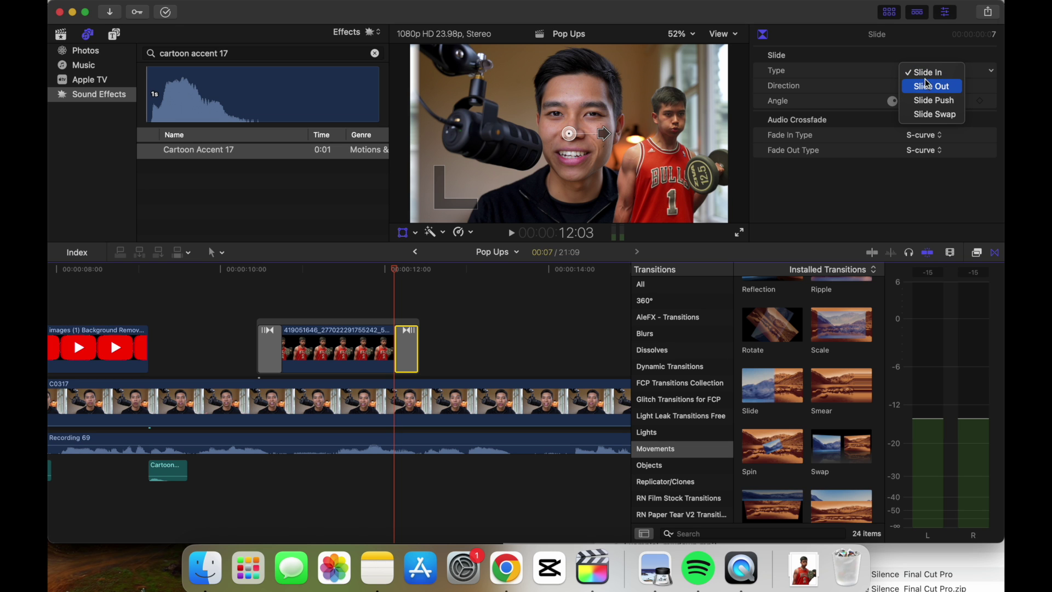
pyautogui.click(928, 85)
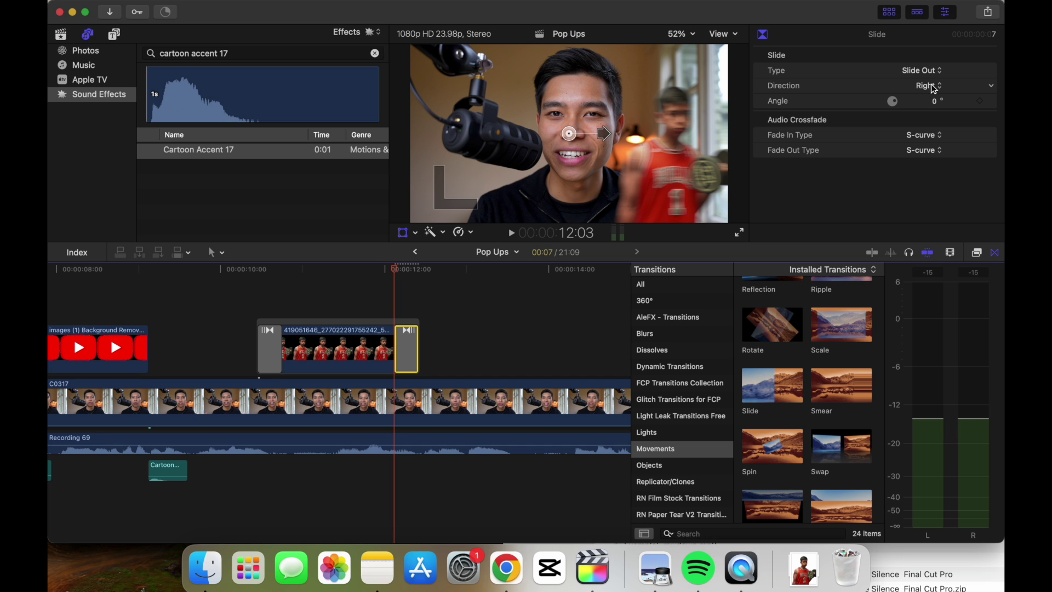
pyautogui.click(380, 292)
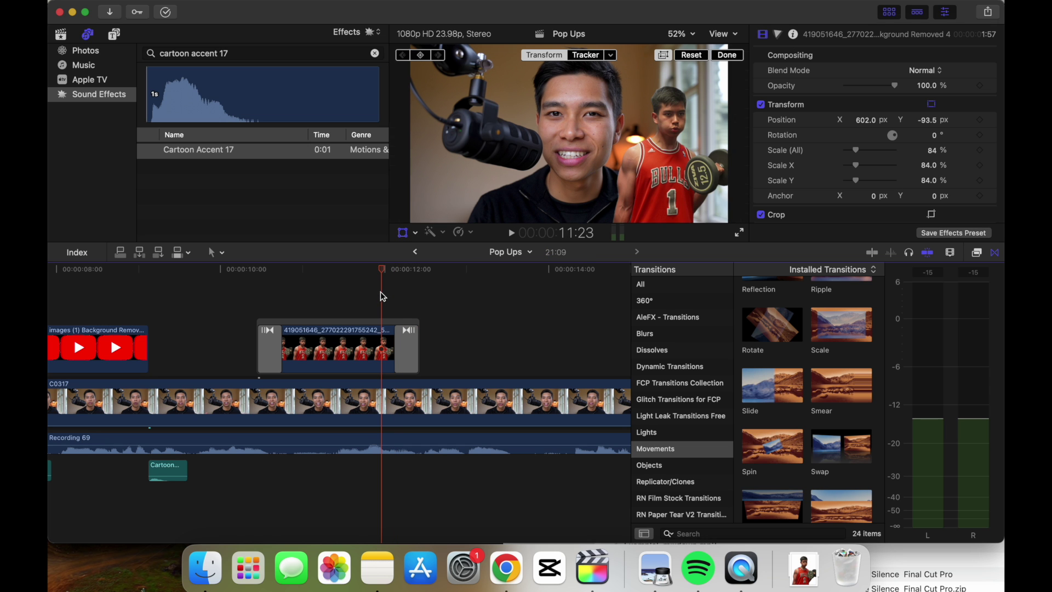
pyautogui.press('space')
# Find the "swish 2" sound effect and place it under the recording at the start of the gym photo clip.
pyautogui.moveTo(238, 298); pyautogui.dragTo(263, 271)
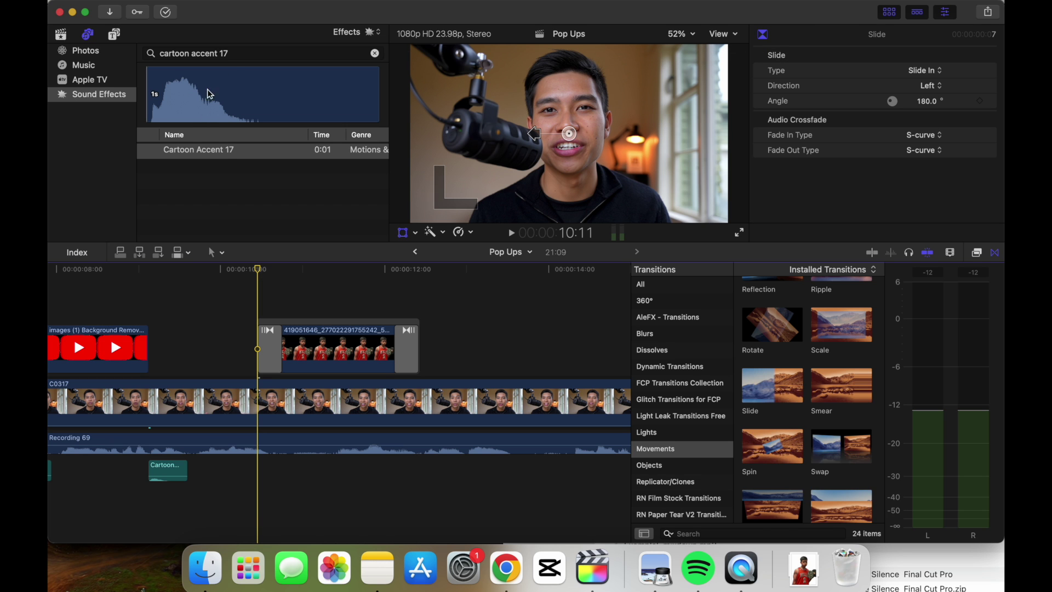
pyautogui.moveTo(234, 56); pyautogui.dragTo(136, 52)
pyautogui.press('BackSpace')
pyautogui.write('swish 2')
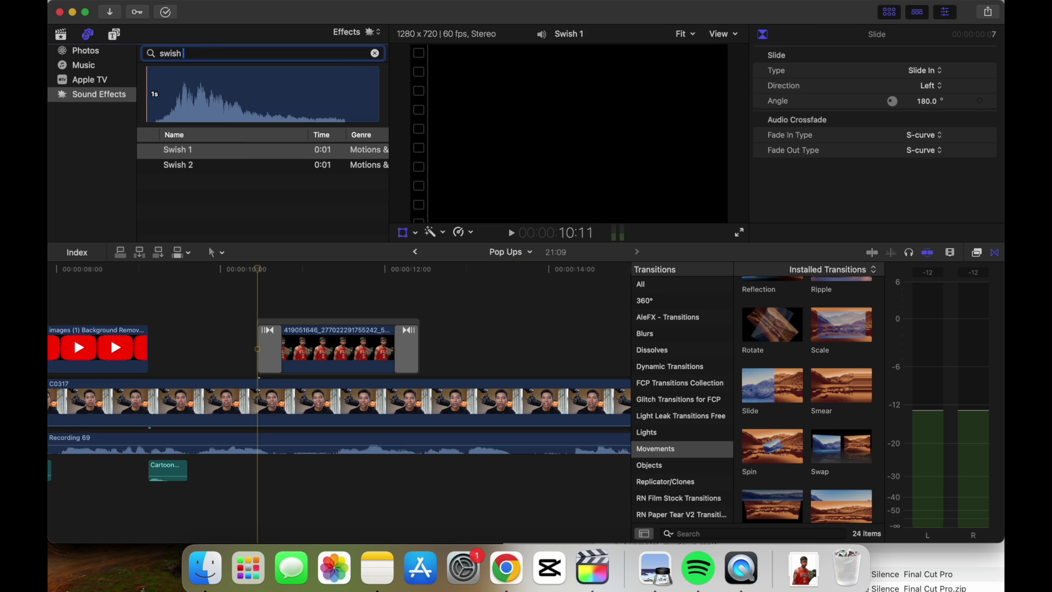
pyautogui.moveTo(185, 152); pyautogui.dragTo(288, 421)
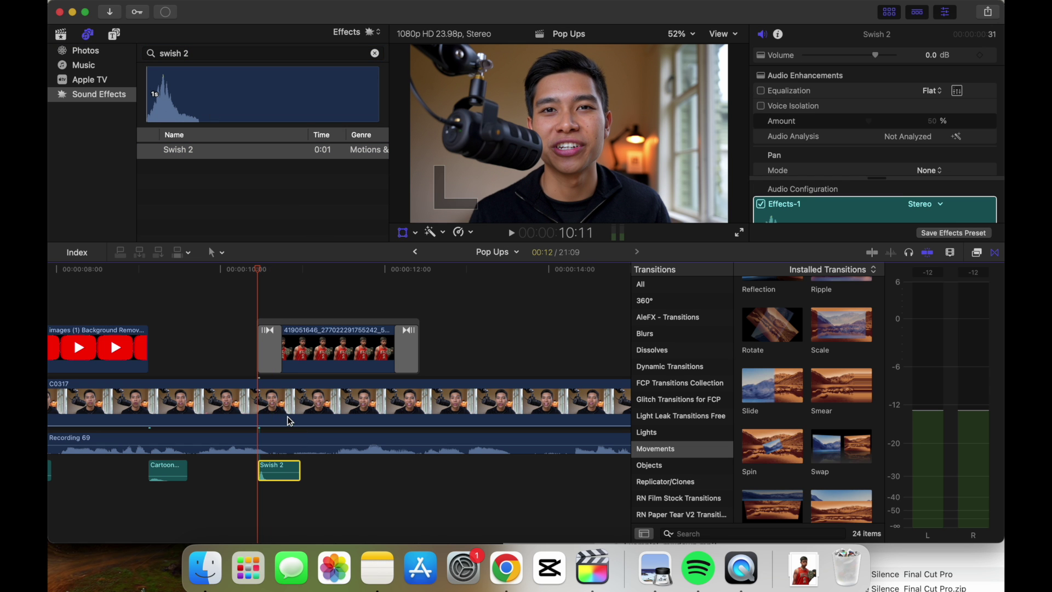
# Lower Swish 2 to -19 dB, shift it to start near the end of the opening Slide transition, and play it back.
pyautogui.press('super+equal')
pyautogui.press('super+equal')
pyautogui.moveTo(268, 466); pyautogui.dragTo(285, 552)
pyautogui.moveTo(287, 470); pyautogui.dragTo(323, 467)
pyautogui.click(268, 329)
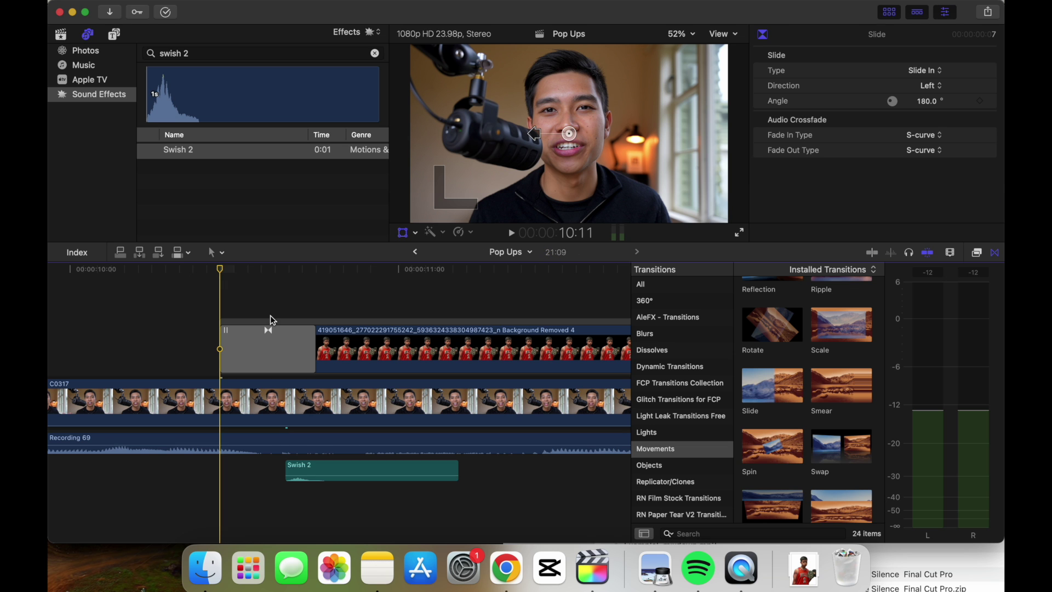
pyautogui.click(195, 285)
pyautogui.press('space')
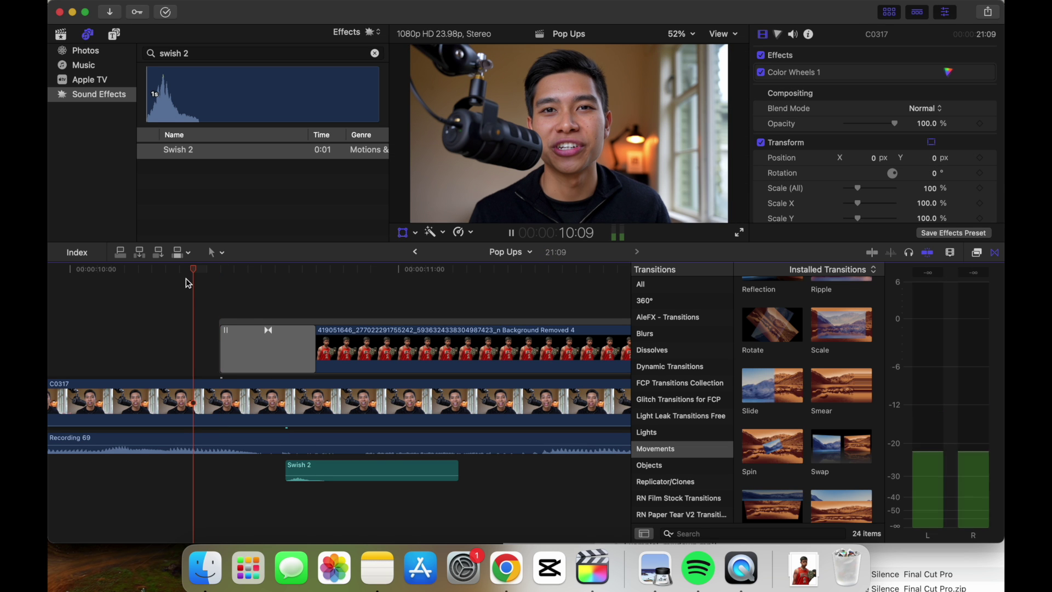
pyautogui.press('space')
# Paste a copy of Swish 2 within the gym photo clip's closing Slide transition, and play the section.
pyautogui.click(356, 470)
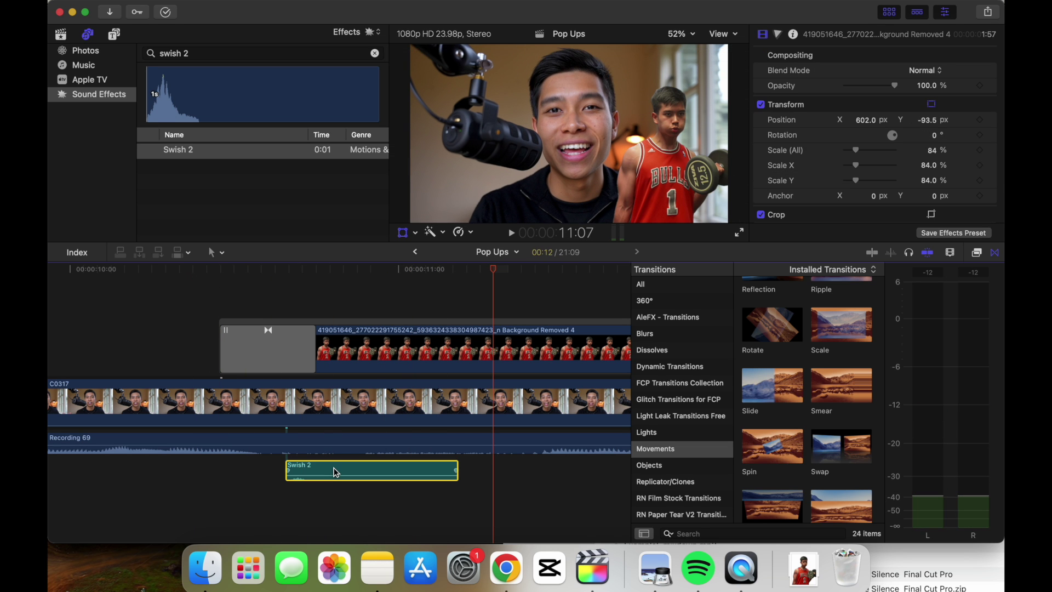
pyautogui.hscroll(10, 399, 444)
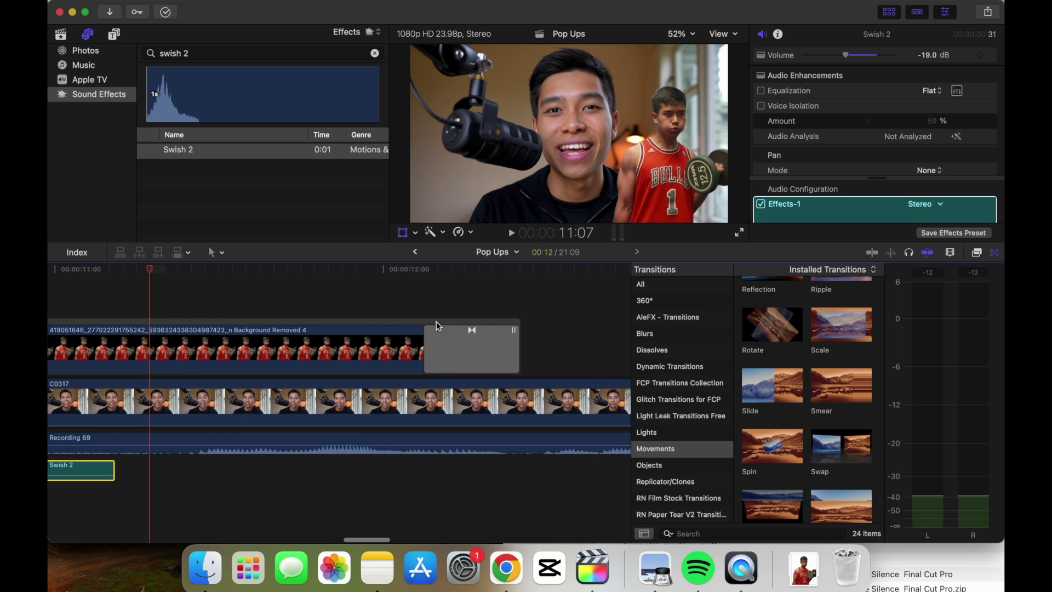
pyautogui.click(450, 300)
pyautogui.click(461, 299)
pyautogui.press('super+v')
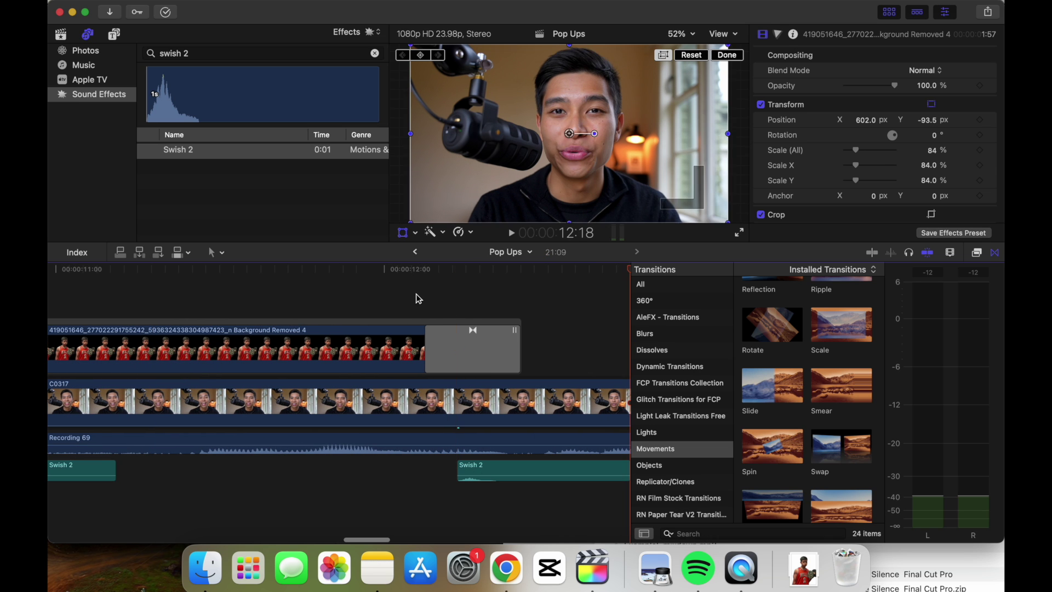
pyautogui.click(418, 297)
pyautogui.press('space')
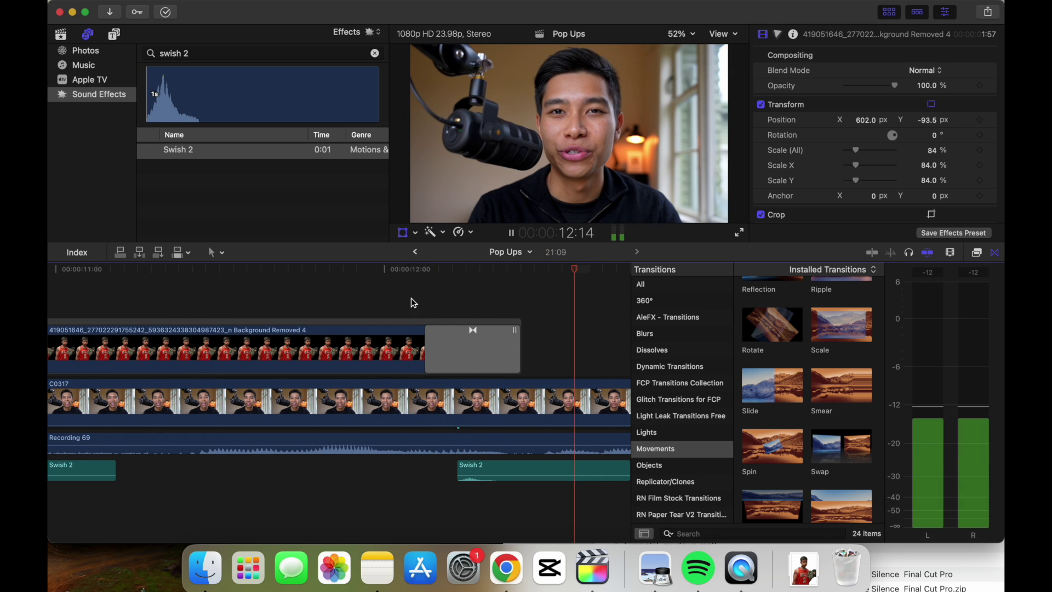
pyautogui.press('space')
# Set the volume of the second Swish 2 clip to -23 dB.
pyautogui.scroll(-5, 398, 339)
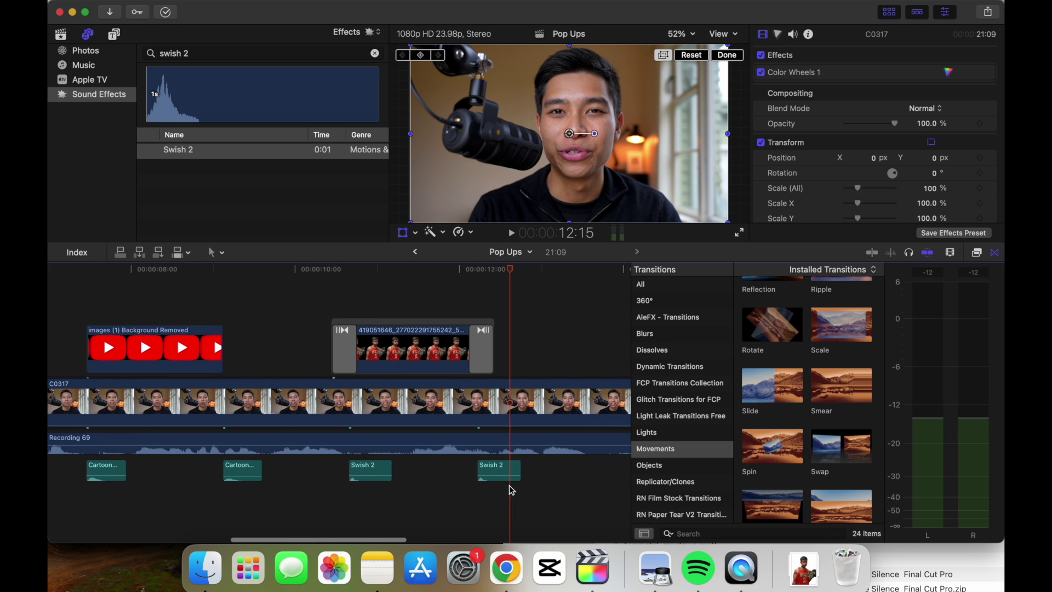
pyautogui.click(493, 472)
pyautogui.moveTo(493, 475); pyautogui.dragTo(493, 477)
pyautogui.hscroll(-4, 493, 475)
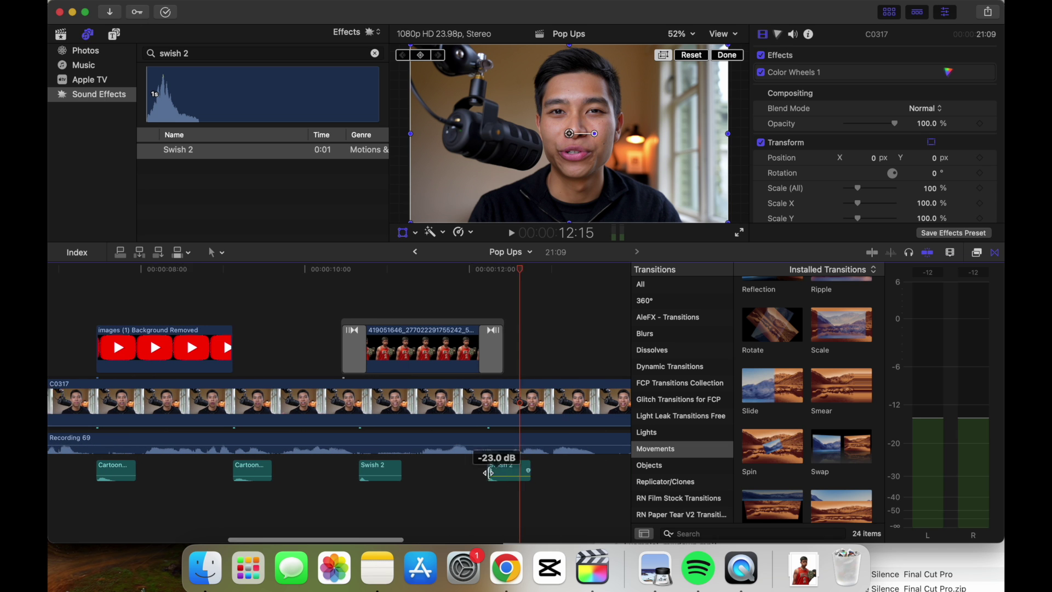
# Skim the timeline across the YouTube logo and gym photo pop-ups to review the edited section.
pyautogui.hscroll(4, 469, 464)
pyautogui.hscroll(5, 469, 464)
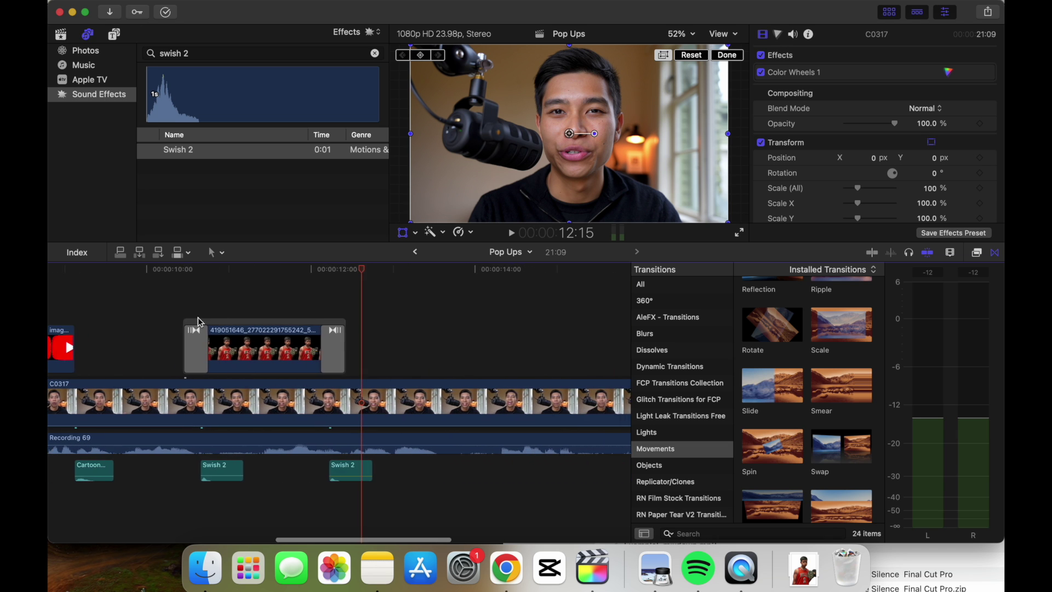
pyautogui.hscroll(-7, 223, 312)
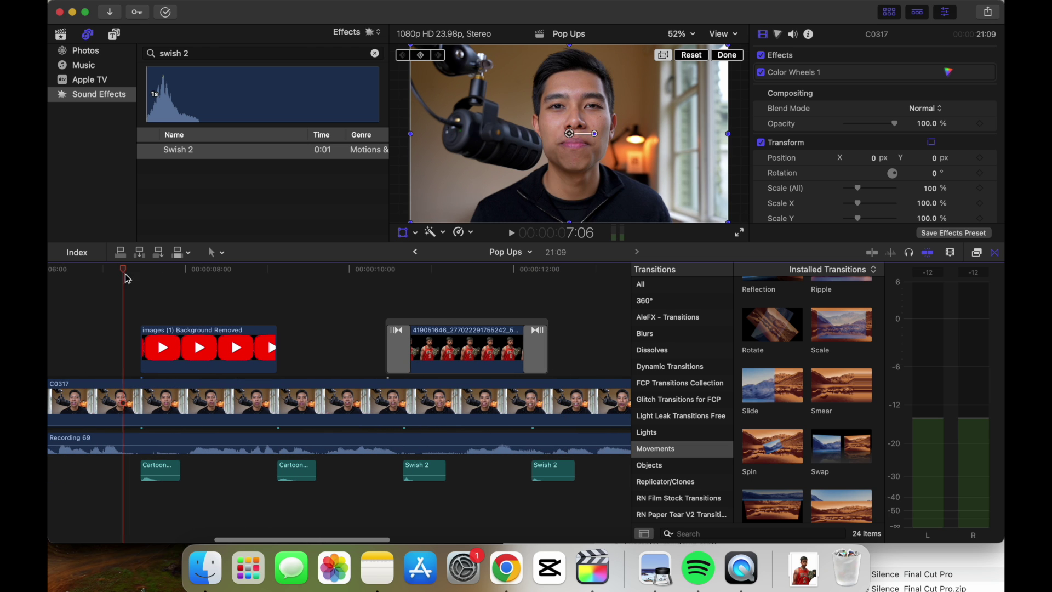
pyautogui.click(418, 312)
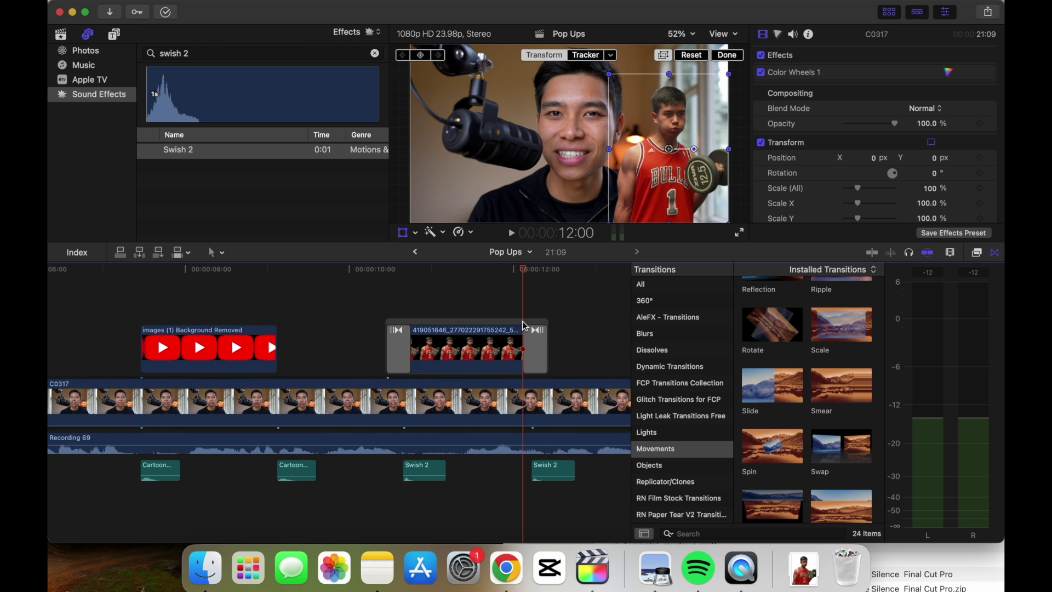
# Find the Drop Shadow effect and apply it to the gym photo clip.
pyautogui.click(476, 346)
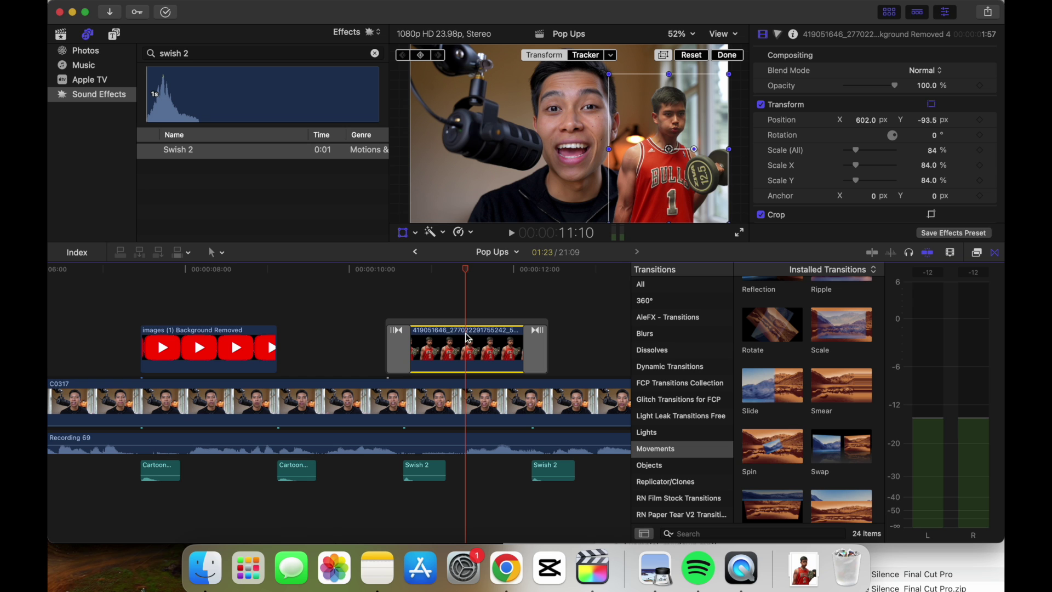
pyautogui.click(978, 254)
pyautogui.click(739, 532)
pyautogui.write('dro')
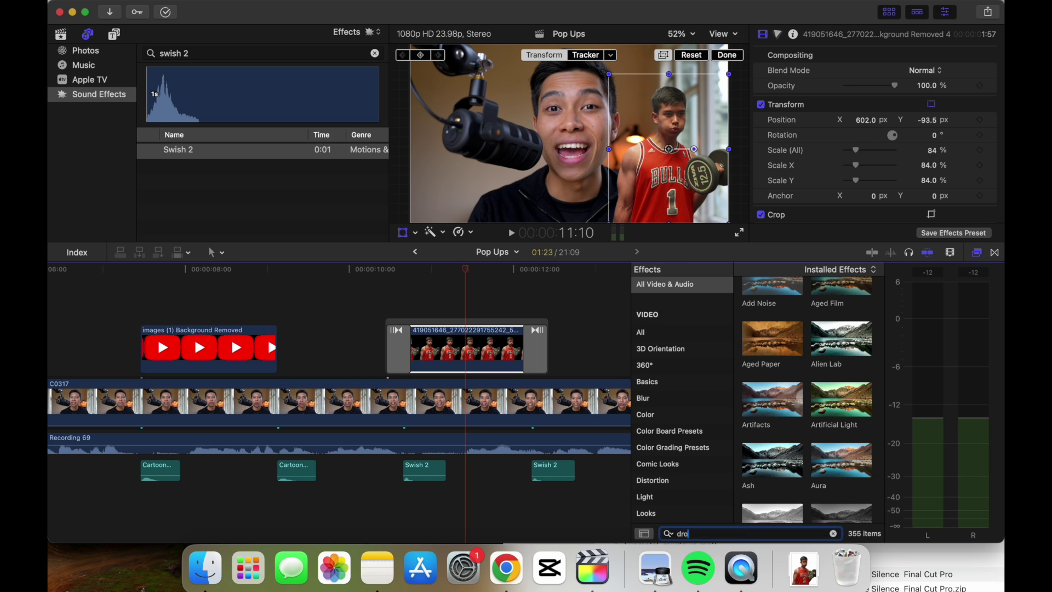
pyautogui.write('p')
pyautogui.moveTo(749, 300); pyautogui.dragTo(466, 346)
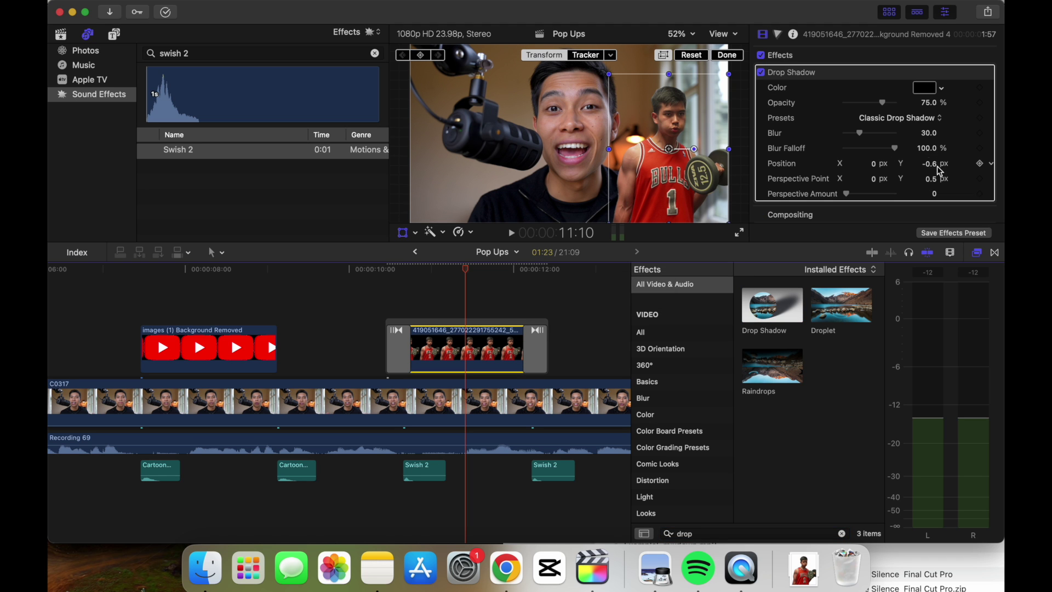
# Set the gym photo's drop shadow Y position to -0.52 px, keeping X at 0 px.
pyautogui.moveTo(927, 163); pyautogui.dragTo(927, 163)
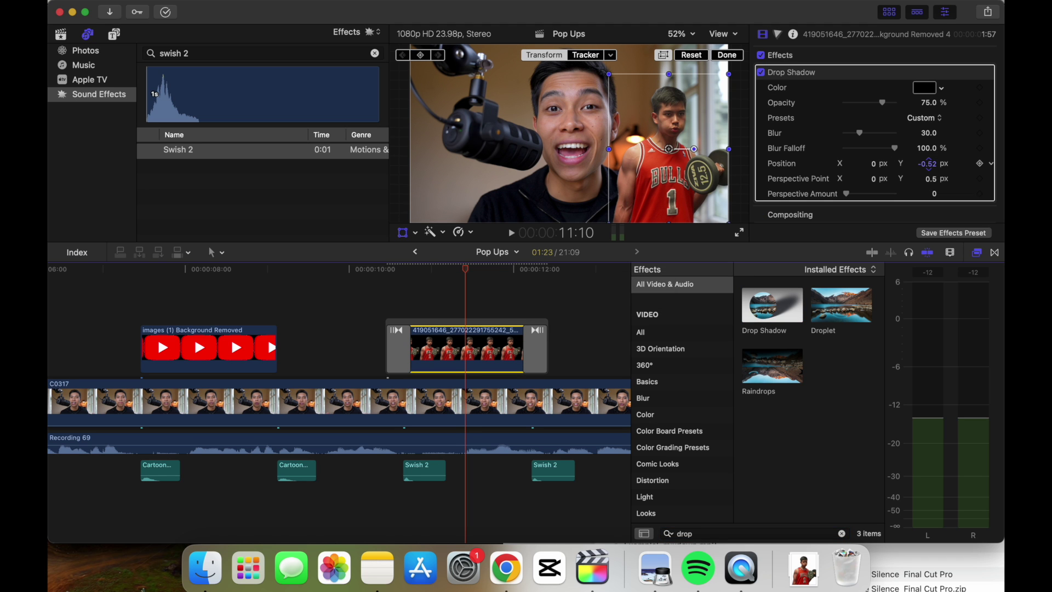
pyautogui.moveTo(876, 163); pyautogui.dragTo(876, 163)
pyautogui.click(514, 300)
# Play past the gym photo to find where the blur should begin, about 13:07, and apply the Gaussian effect to the C0317 clip.
pyautogui.hscroll(5, 559, 308)
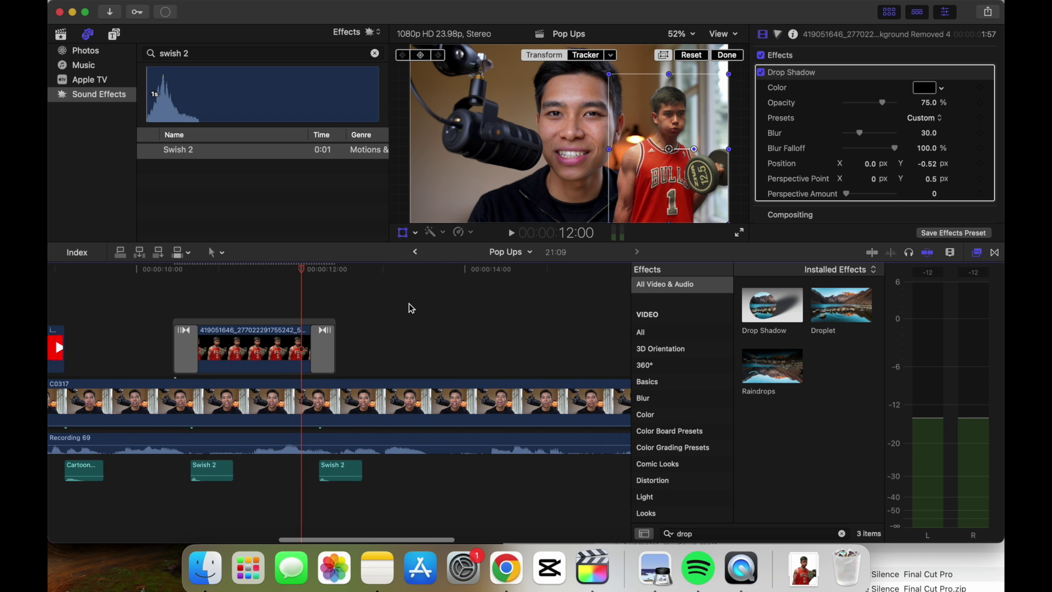
pyautogui.click(406, 269)
pyautogui.moveTo(412, 273); pyautogui.dragTo(380, 283)
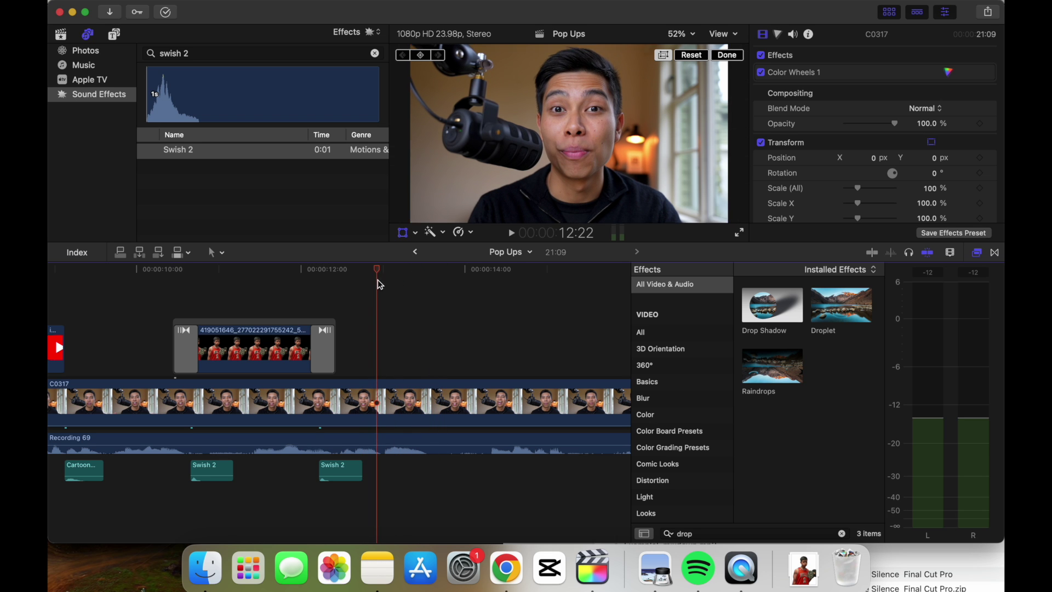
pyautogui.press('space')
pyautogui.press('space')
pyautogui.moveTo(428, 275); pyautogui.dragTo(412, 275)
pyautogui.click(447, 393)
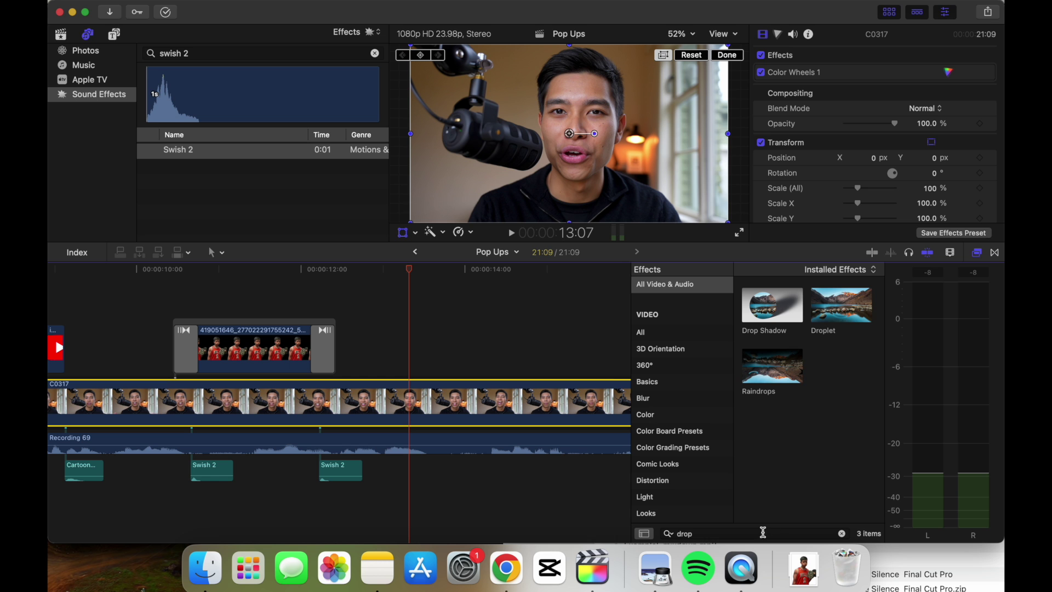
pyautogui.click(841, 532)
pyautogui.write('ga')
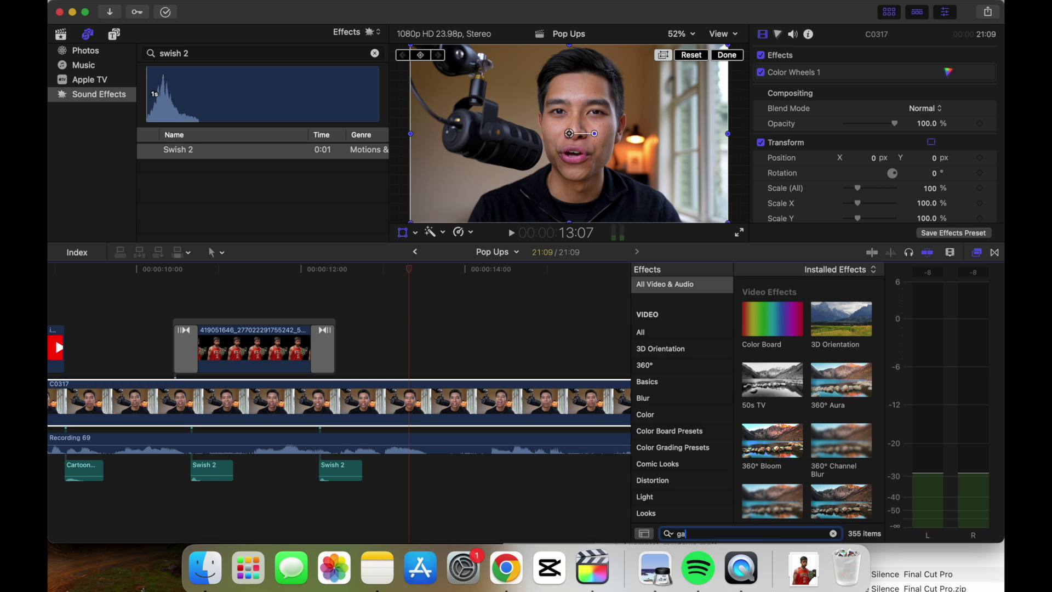
pyautogui.write('u')
pyautogui.moveTo(782, 307); pyautogui.dragTo(474, 396)
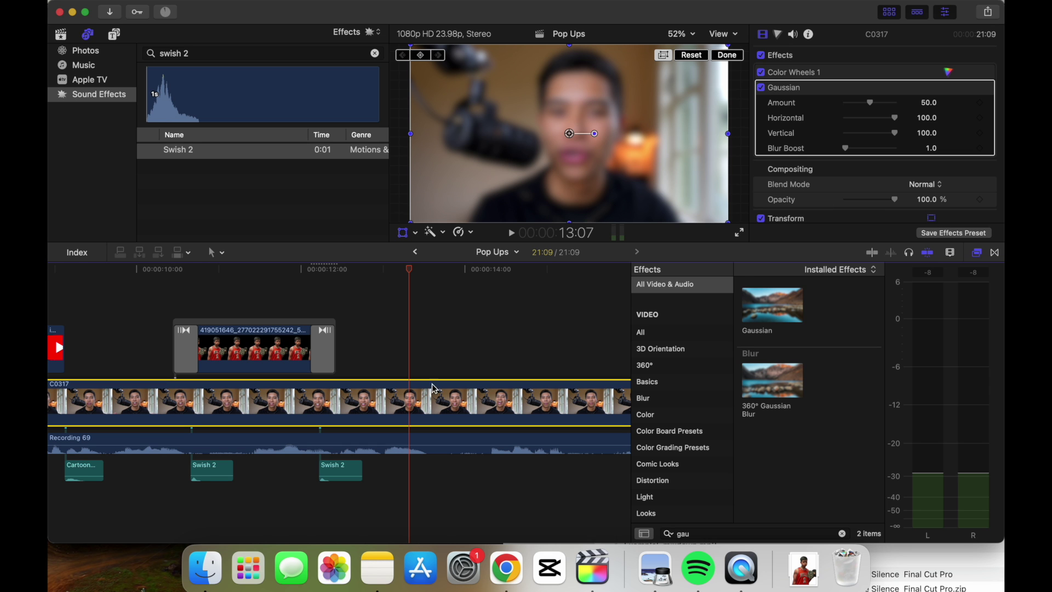
# Keyframe the Gaussian Amount on C0317 at 13:08 with a value of 0.
pyautogui.moveTo(413, 267); pyautogui.dragTo(412, 314)
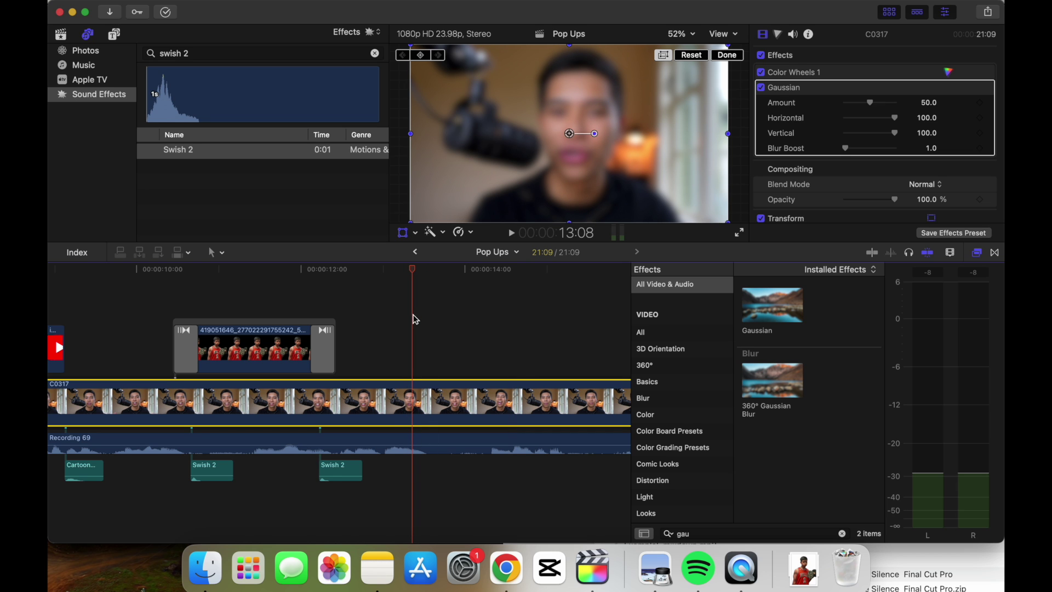
pyautogui.click(979, 104)
pyautogui.moveTo(879, 104); pyautogui.dragTo(825, 106)
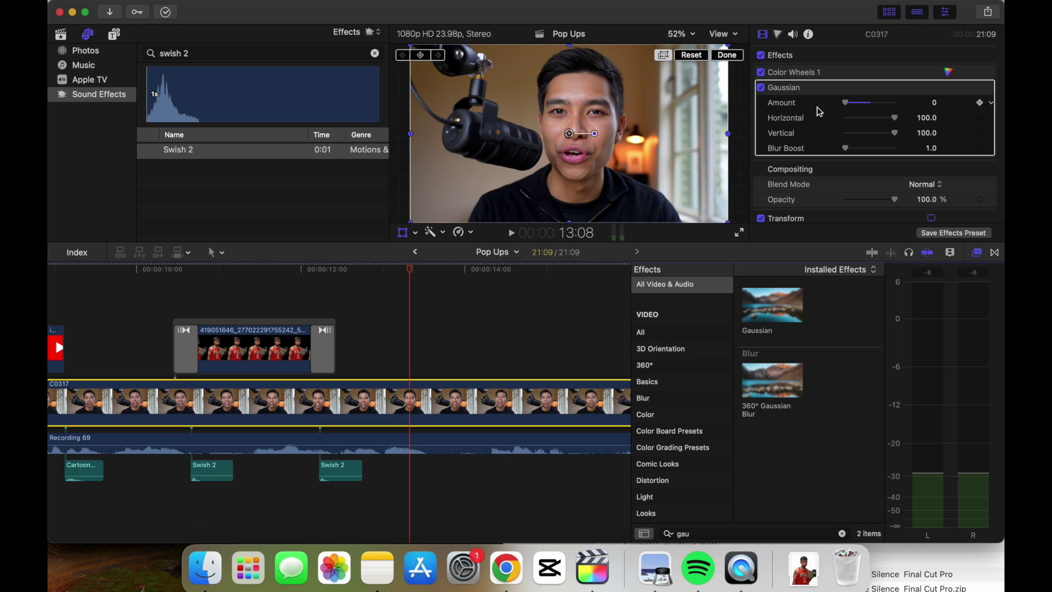
# Add a Gaussian Amount keyframe at 13:15 and set its value to 50.
pyautogui.moveTo(408, 272); pyautogui.dragTo(436, 281)
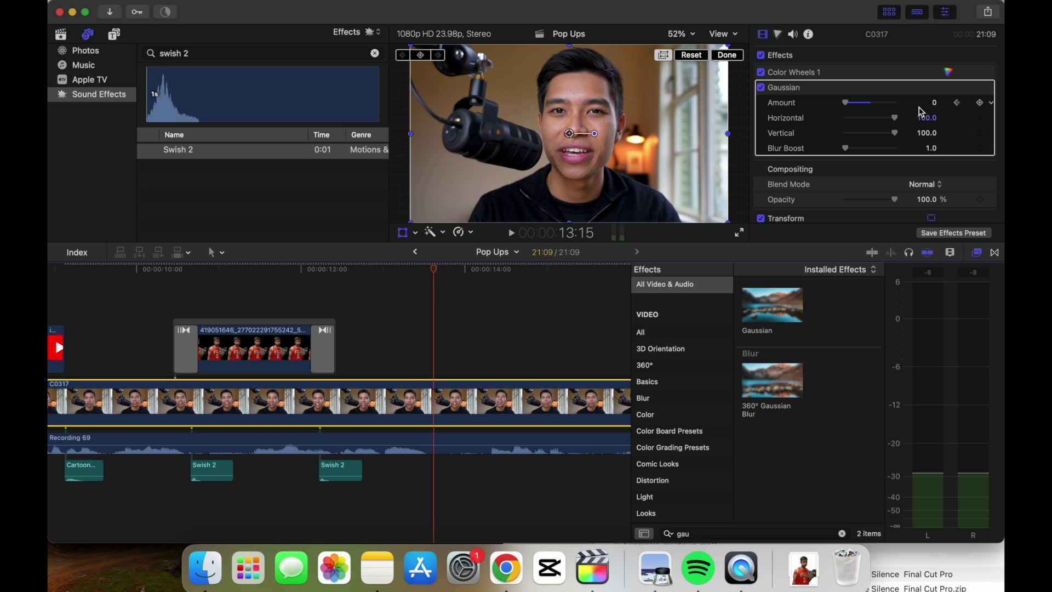
pyautogui.click(978, 103)
pyautogui.click(934, 104)
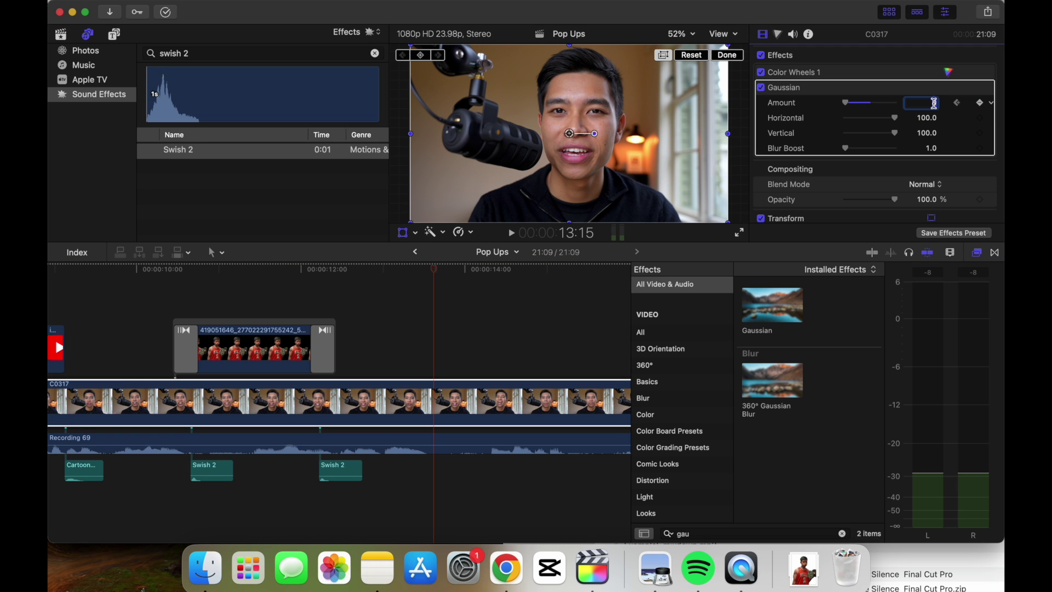
pyautogui.write('50')
pyautogui.press('Return')
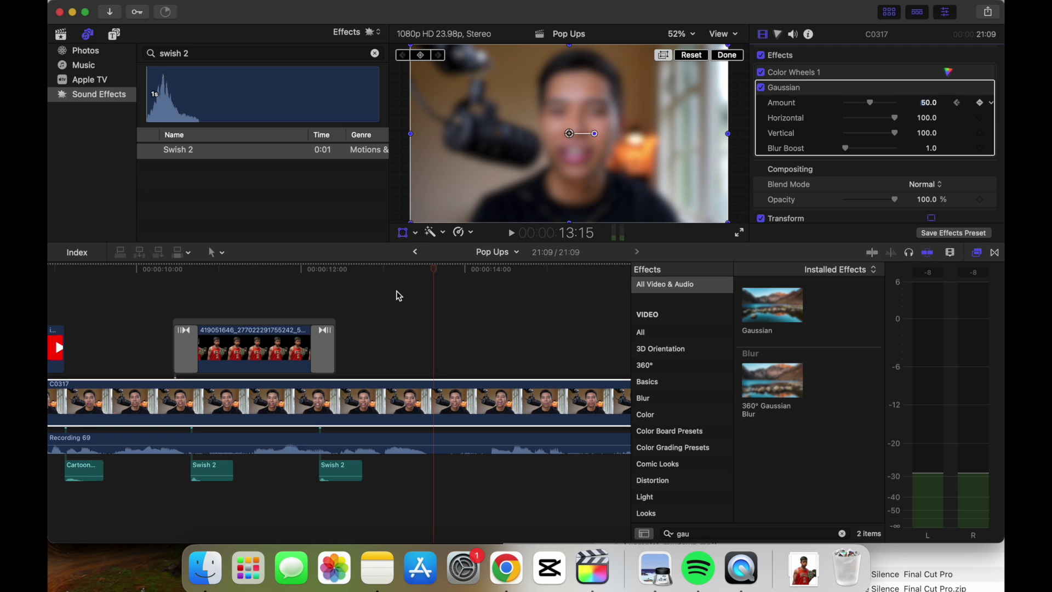
# Play on to the point where the blur should end and add a Gaussian Amount keyframe at 16:00, holding 50.
pyautogui.press('space')
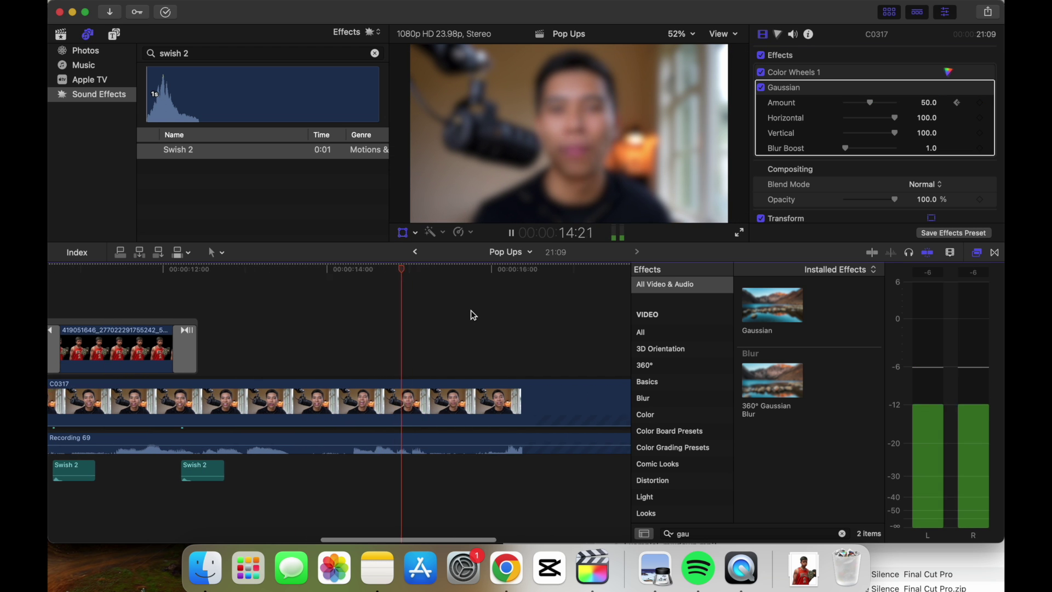
pyautogui.press('space')
pyautogui.click(483, 282)
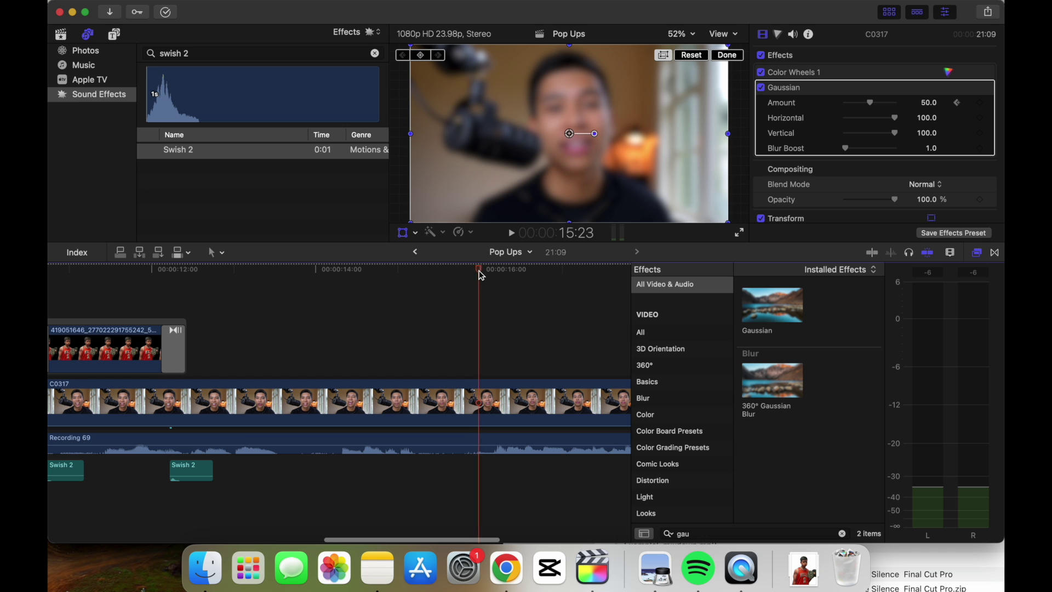
pyautogui.click(485, 394)
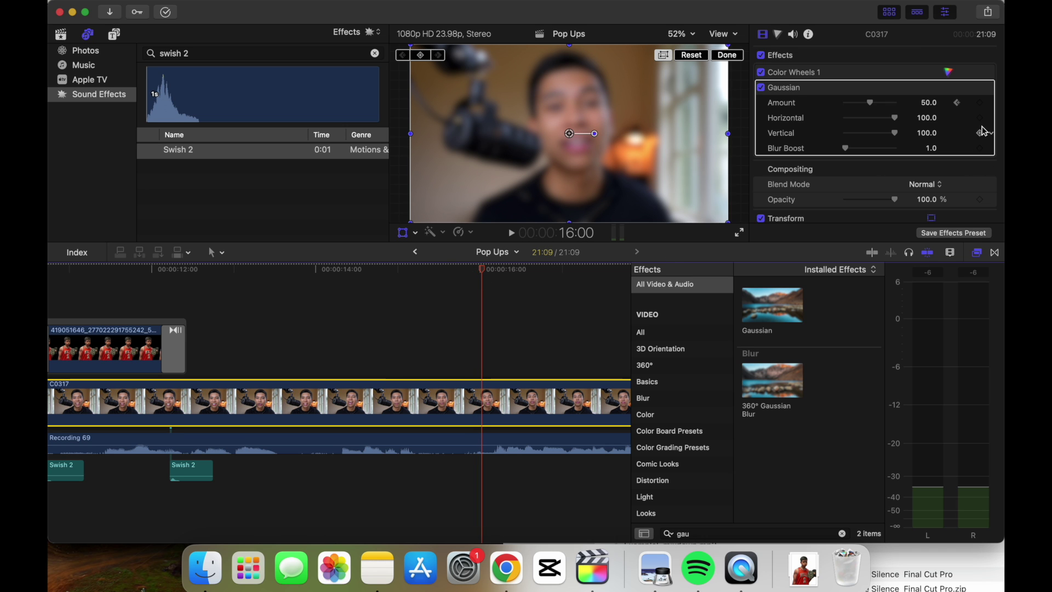
pyautogui.click(980, 103)
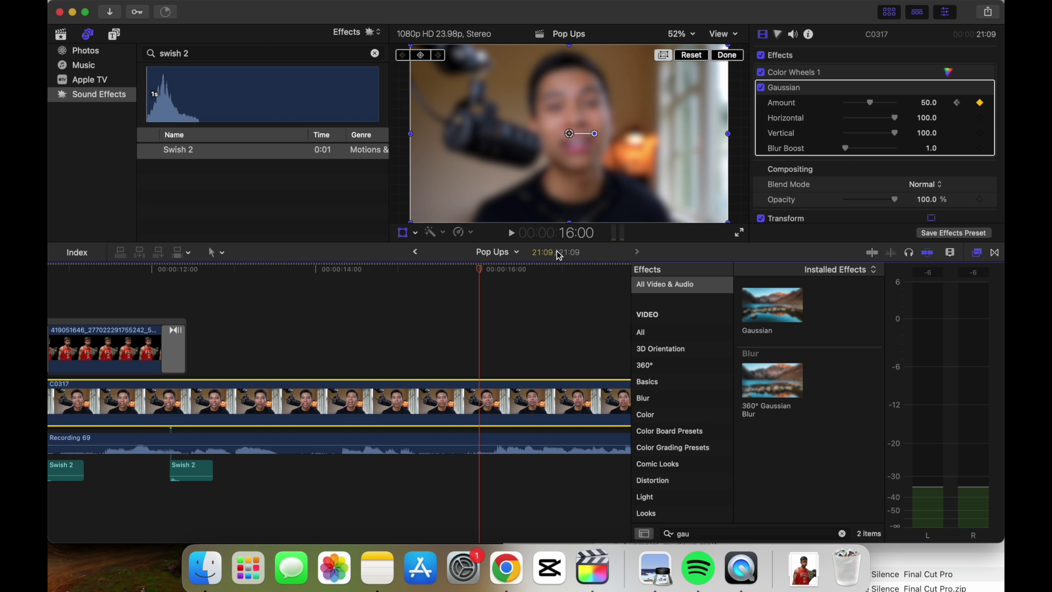
# Set the Gaussian Amount to 0 at 16:07 on C0317, and play back the blurred section.
pyautogui.moveTo(481, 274); pyautogui.dragTo(507, 283)
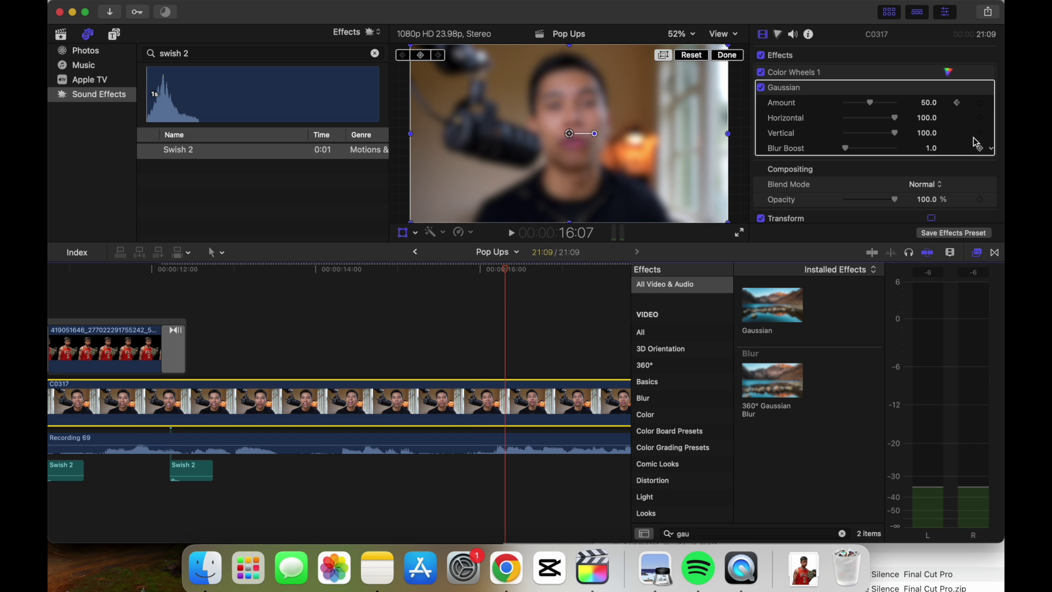
pyautogui.click(930, 104)
pyautogui.write('0')
pyautogui.press('Return')
pyautogui.hscroll(-3, 375, 348)
pyautogui.click(305, 305)
pyautogui.press('space')
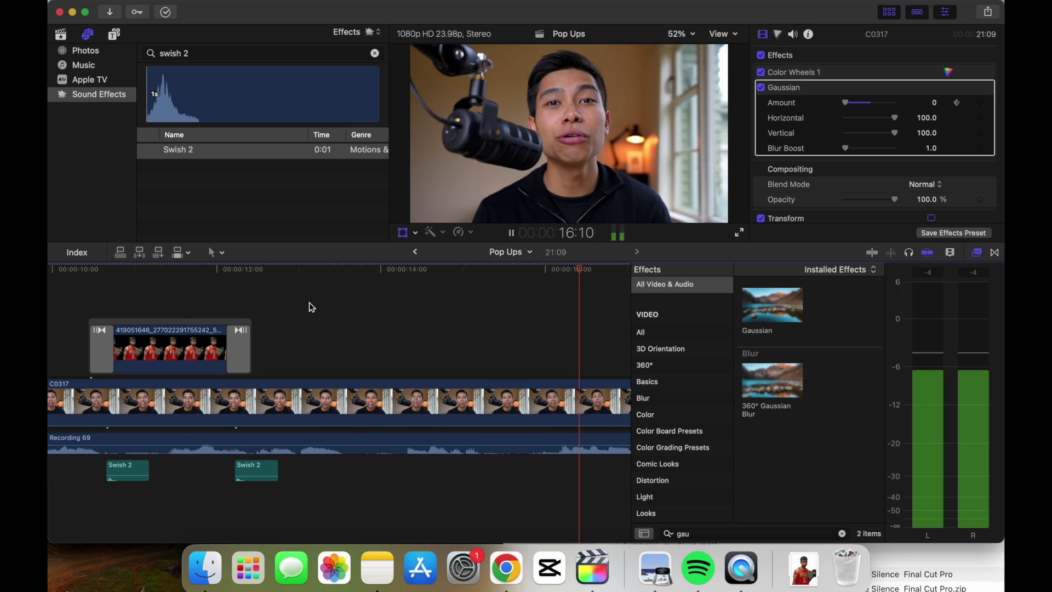
pyautogui.press('space')
pyautogui.click(394, 317)
pyautogui.click(386, 295)
# Switch to Chrome and capture a screenshot of the "Tune Out the Noise: Let the Work Be Authentic to You" video tile on the YouTube channel.
pyautogui.click(221, 568)
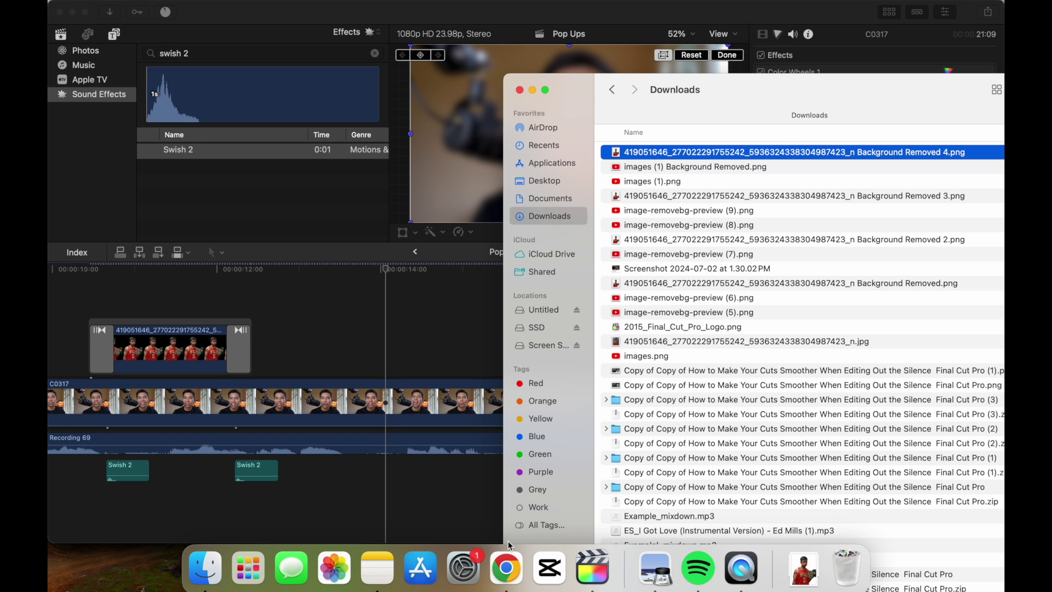
pyautogui.click(507, 565)
pyautogui.click(175, 12)
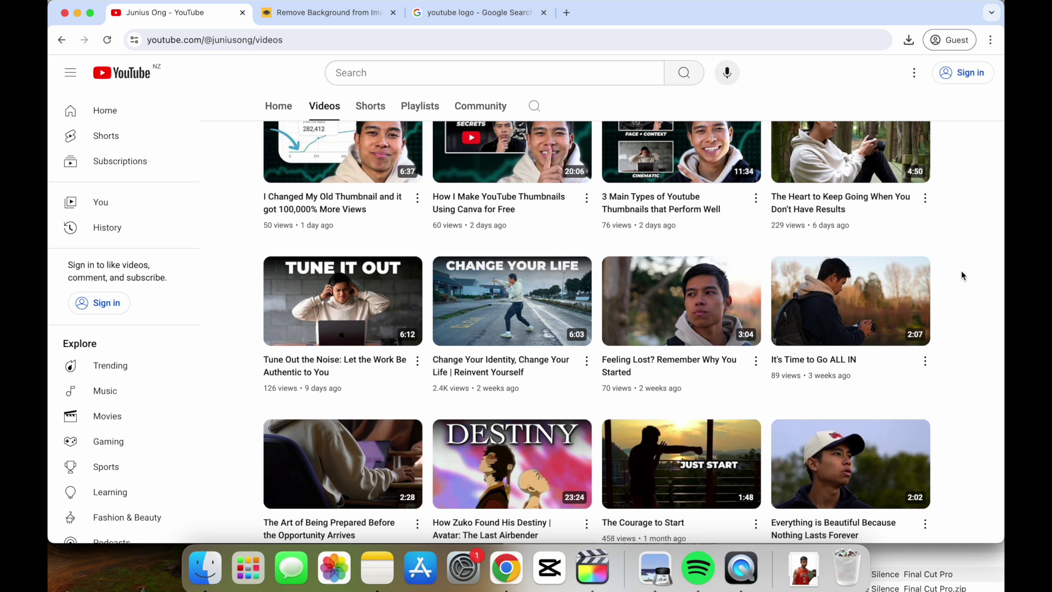
pyautogui.moveTo(904, 288)
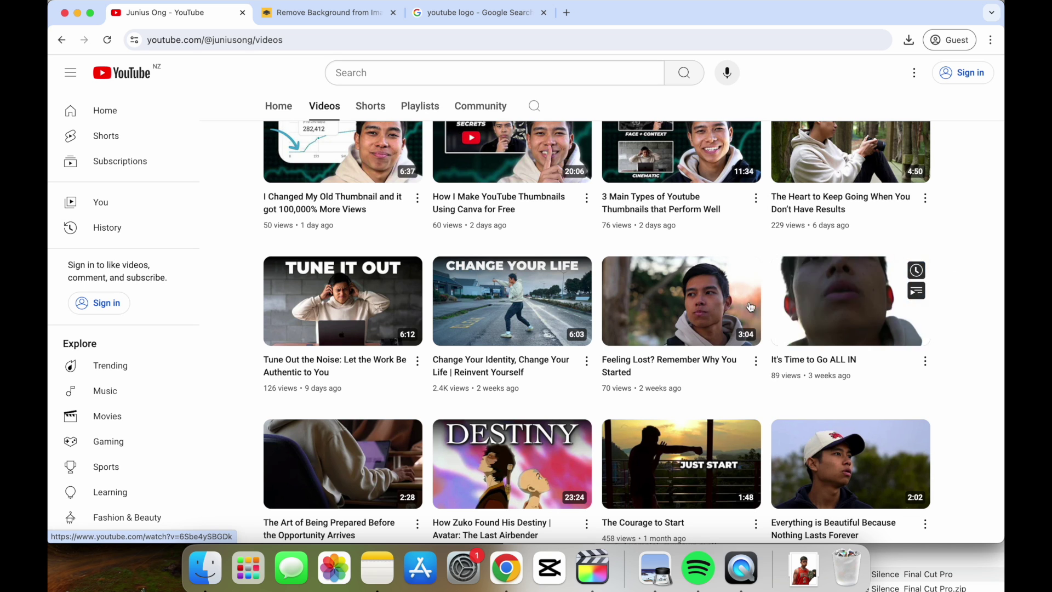
pyautogui.press('super+shift+4')
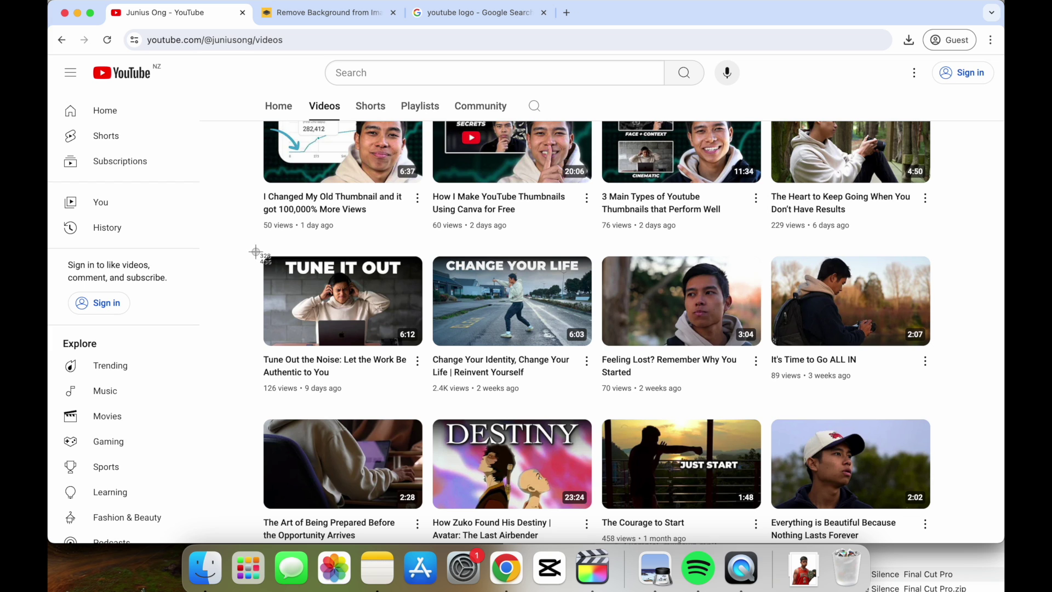
pyautogui.moveTo(257, 252)
pyautogui.mouseDown()
pyautogui.moveTo(449, 393)
pyautogui.moveTo(429, 398)
pyautogui.mouseUp()
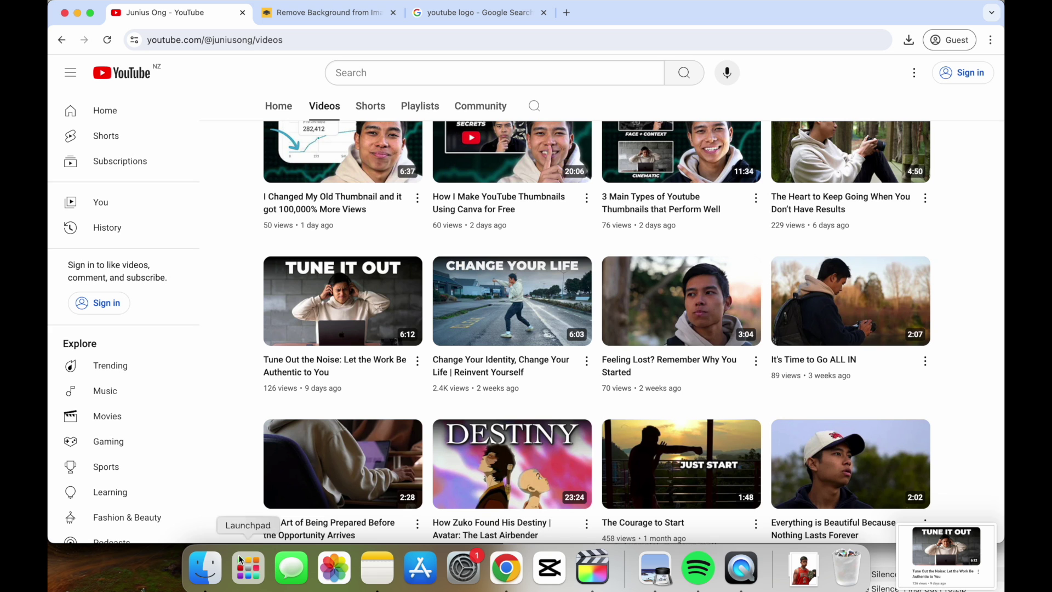
# Place the new screenshot from Downloads above the blurred part of C0317 in Final Cut Pro, starting near 14:10, and play the section.
pyautogui.click(204, 567)
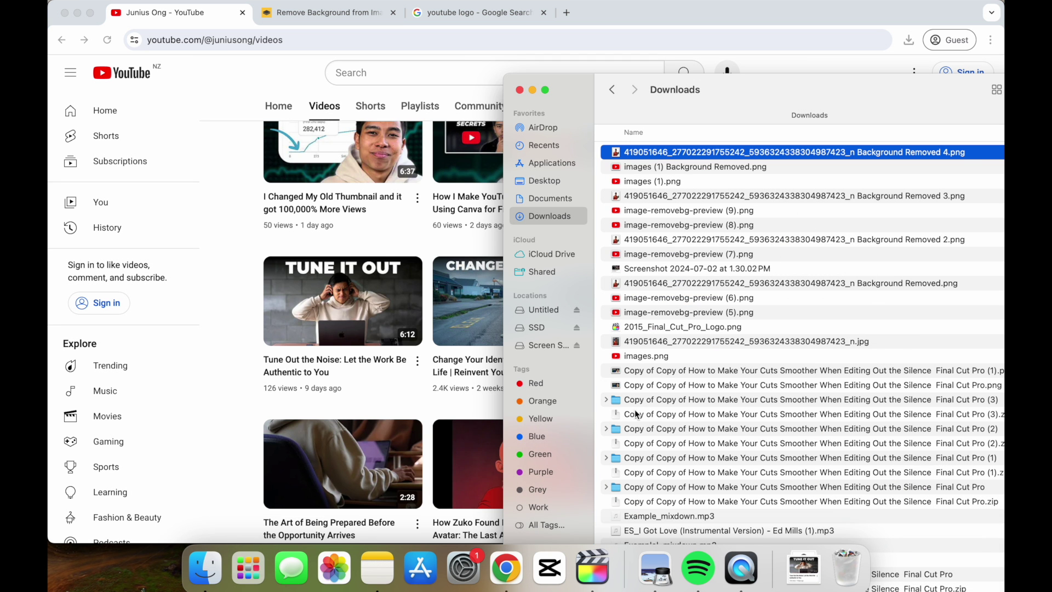
pyautogui.click(596, 570)
pyautogui.click(205, 567)
pyautogui.moveTo(704, 155); pyautogui.dragTo(464, 346)
pyautogui.click(357, 307)
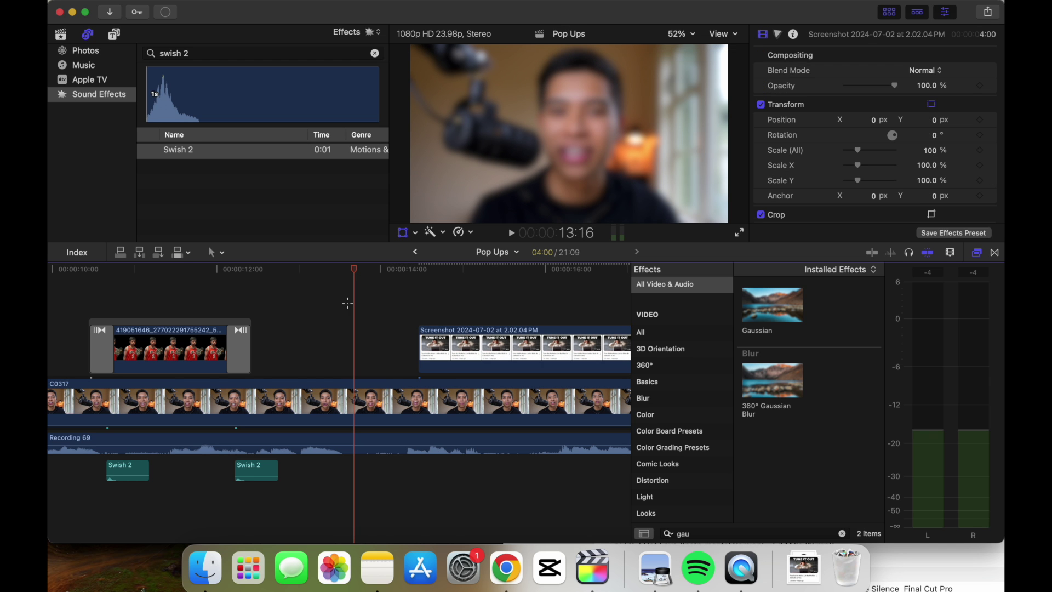
pyautogui.click(348, 307)
pyautogui.press('space')
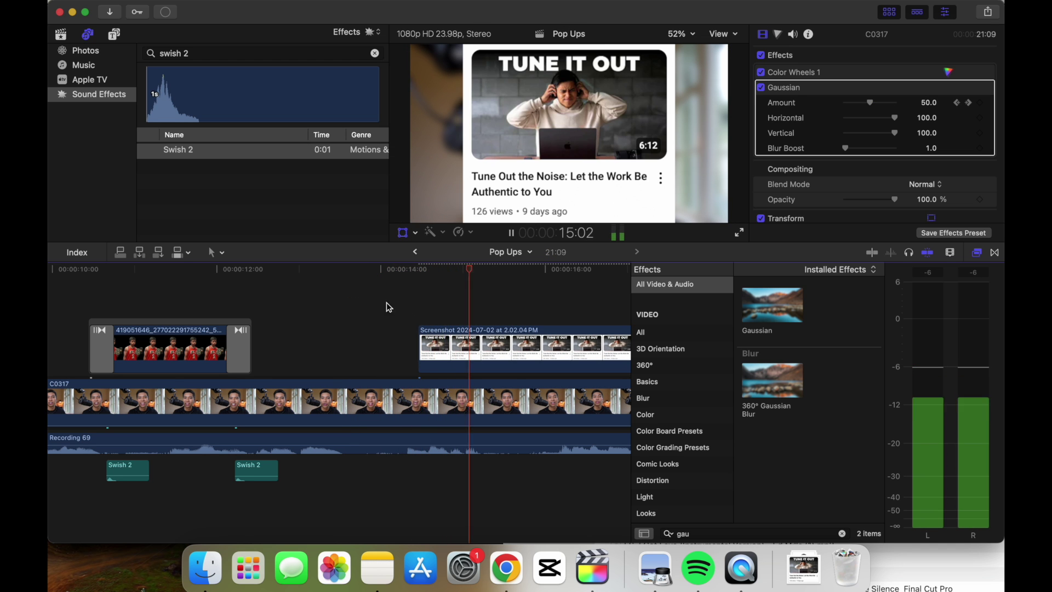